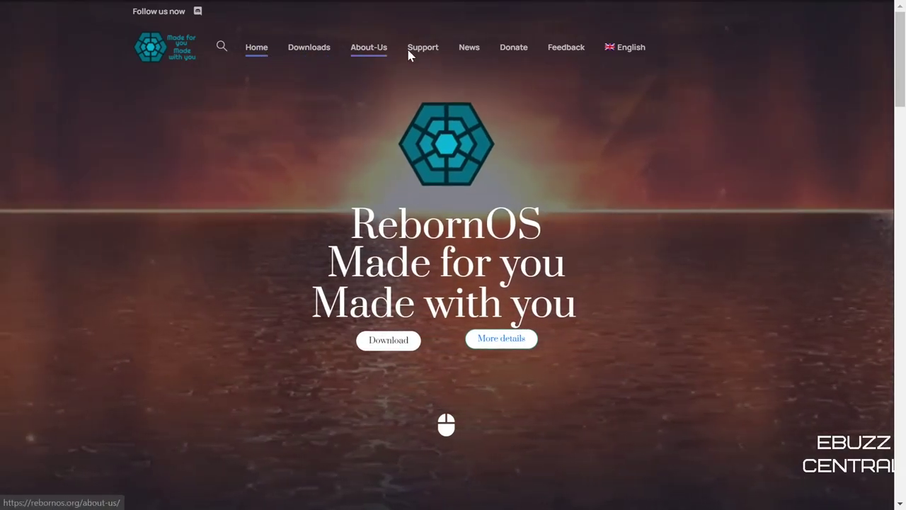
- Look through the RebornOS homepage, covering the site navigation, installer features, graphical solutions, customization options and latest news
mouse_move(423, 57)
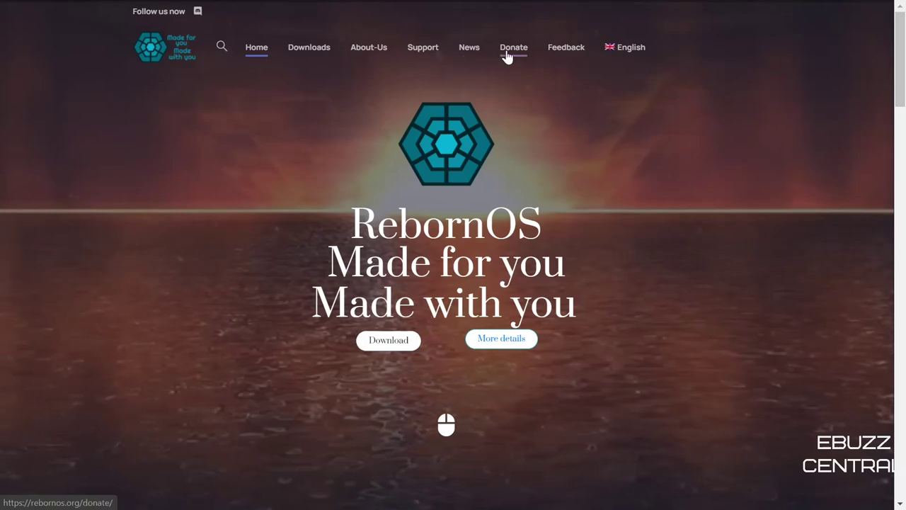
mouse_move(616, 47)
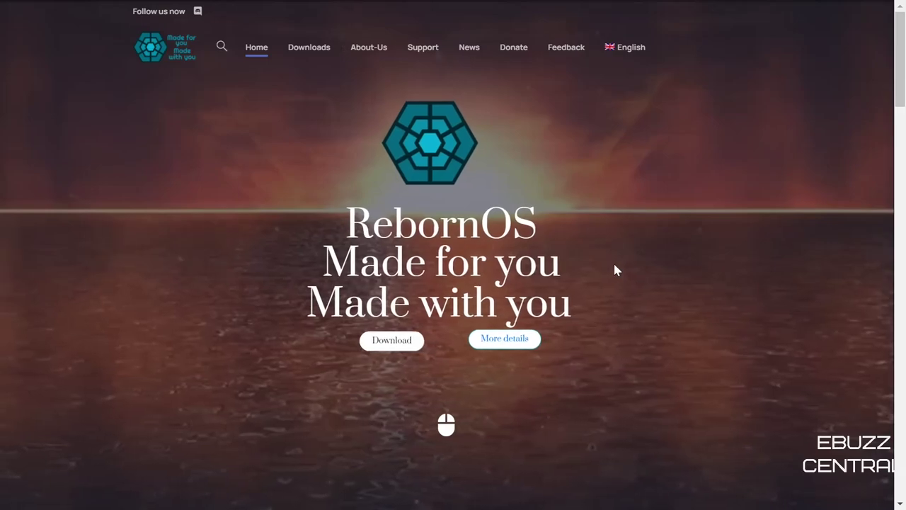
scroll(615, 263, "down", 7)
scroll(620, 263, "up", 3)
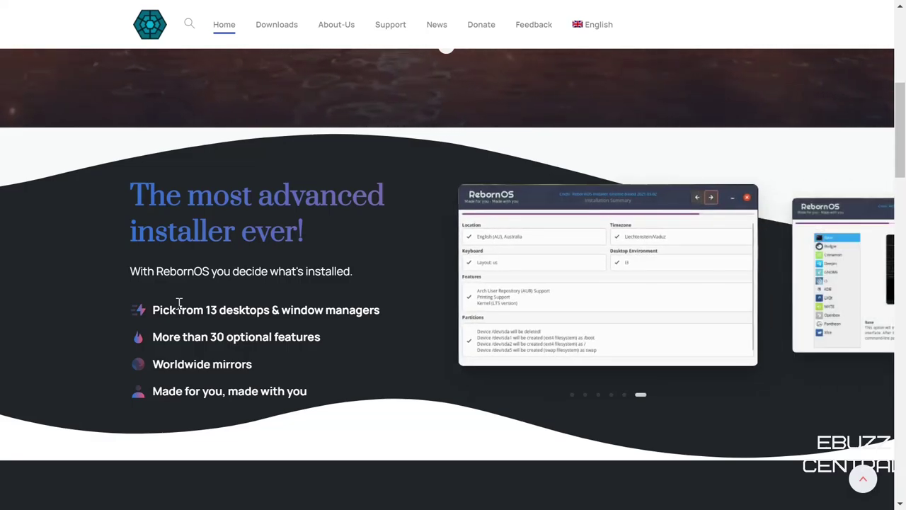
scroll(180, 303, "down", 3)
scroll(192, 312, "down", 3)
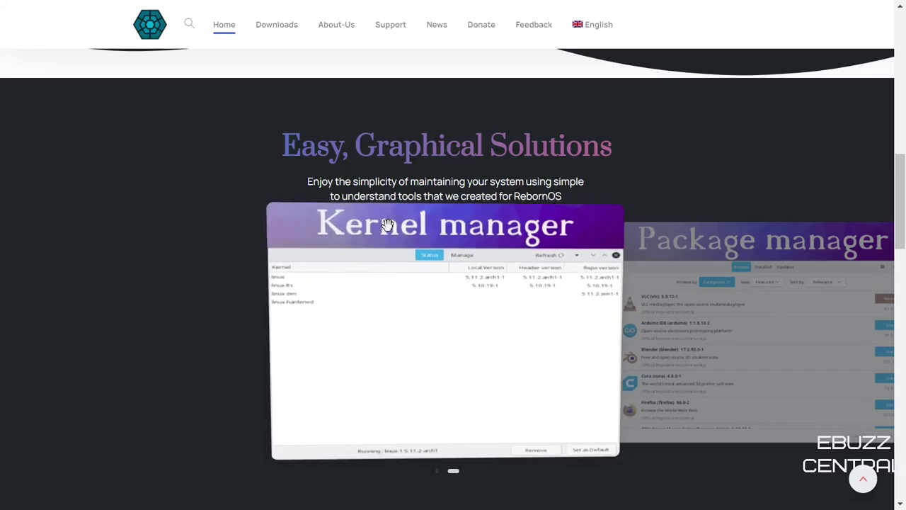
scroll(388, 219, "down", 1)
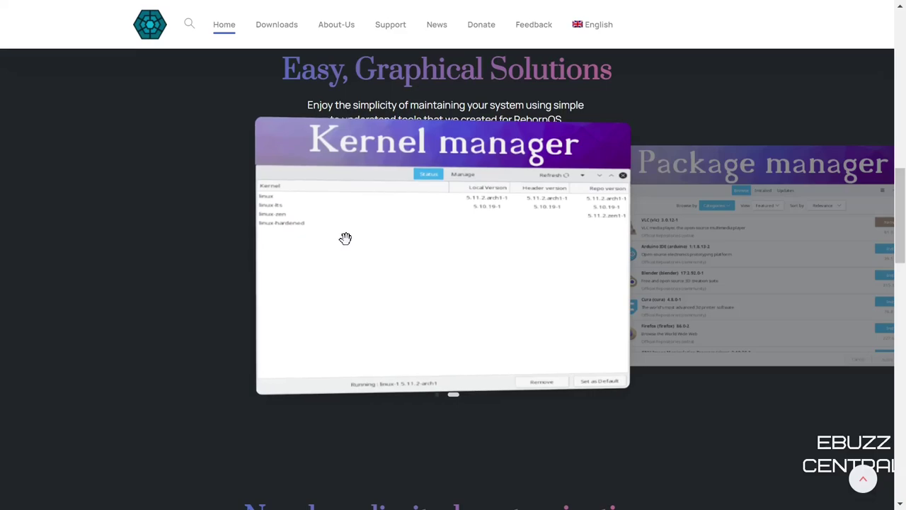
scroll(346, 234, "down", 3)
scroll(346, 238, "down", 3)
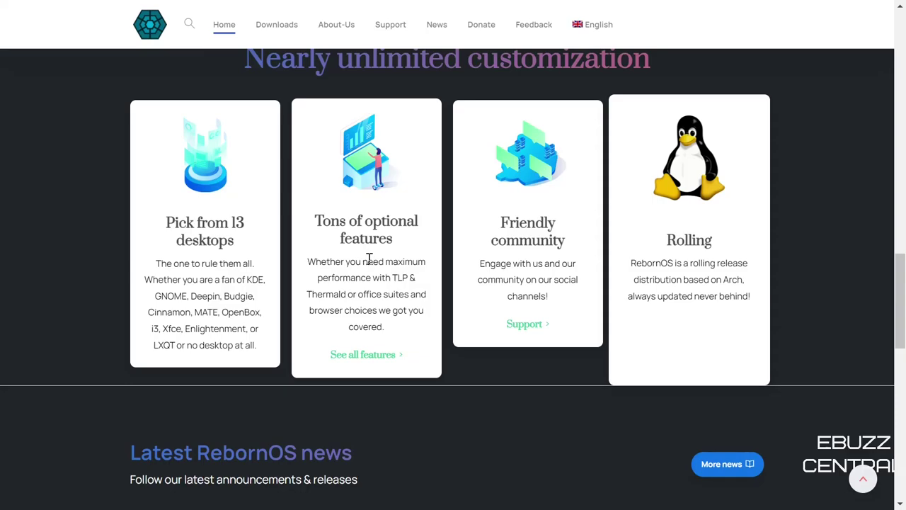
scroll(378, 259, "down", 3)
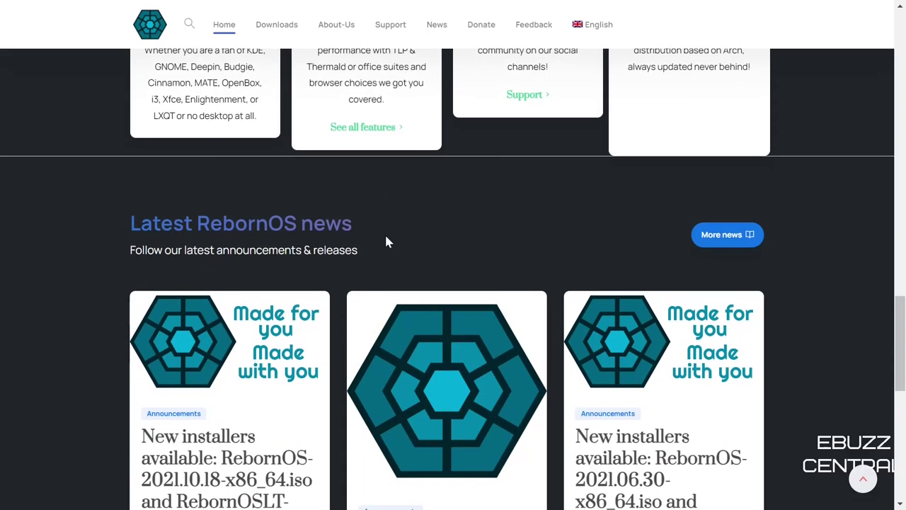
scroll(300, 293, "down", 1)
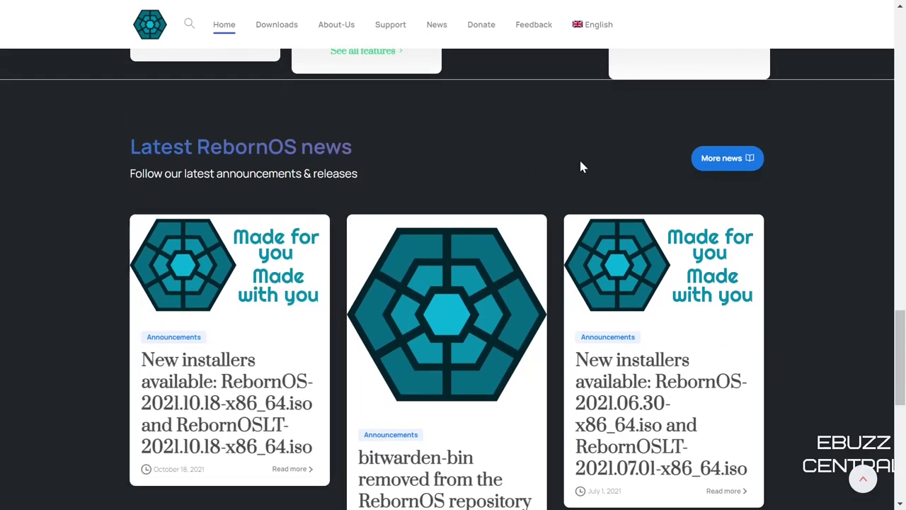
scroll(567, 219, "up", 20)
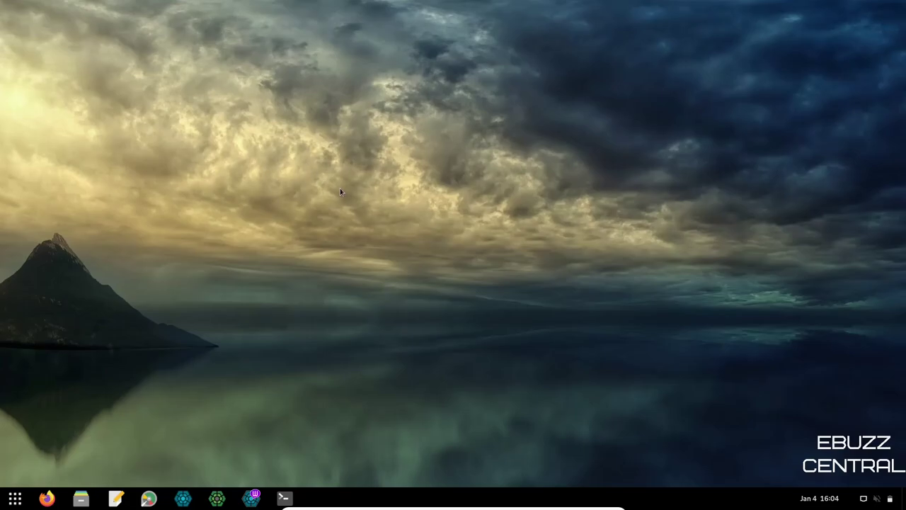
- Open the desktop background settings, view the available wallpaper and close the Settings window
right_click(359, 162)
left_click(383, 175)
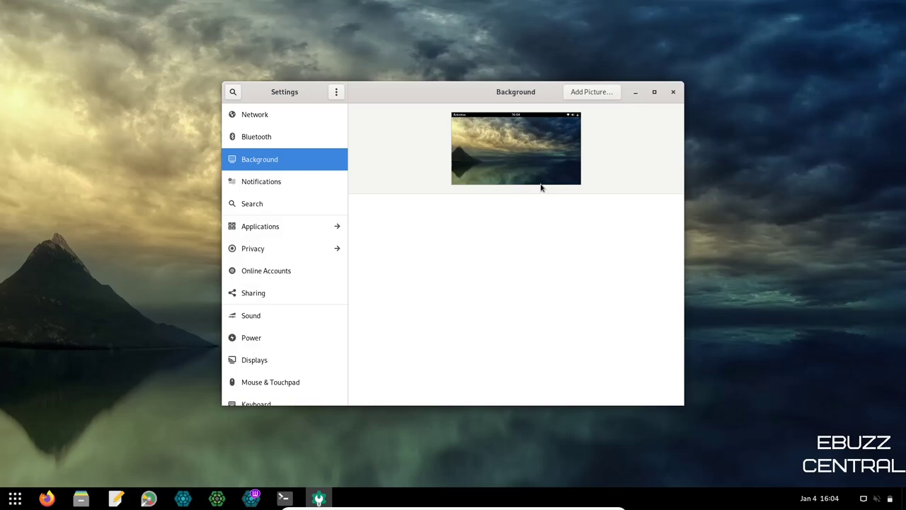
left_click(674, 92)
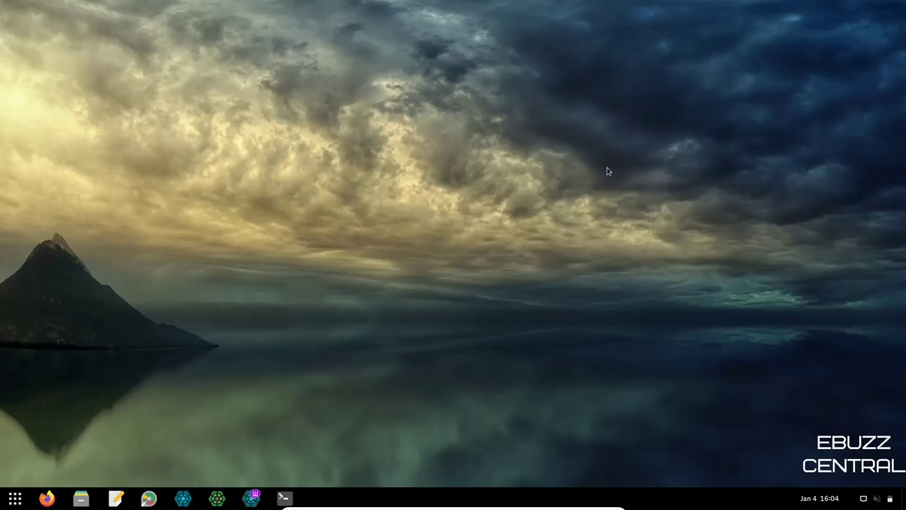
- Launch the RebornOS welcome application, open its Website link and close the browser again
left_click(251, 499)
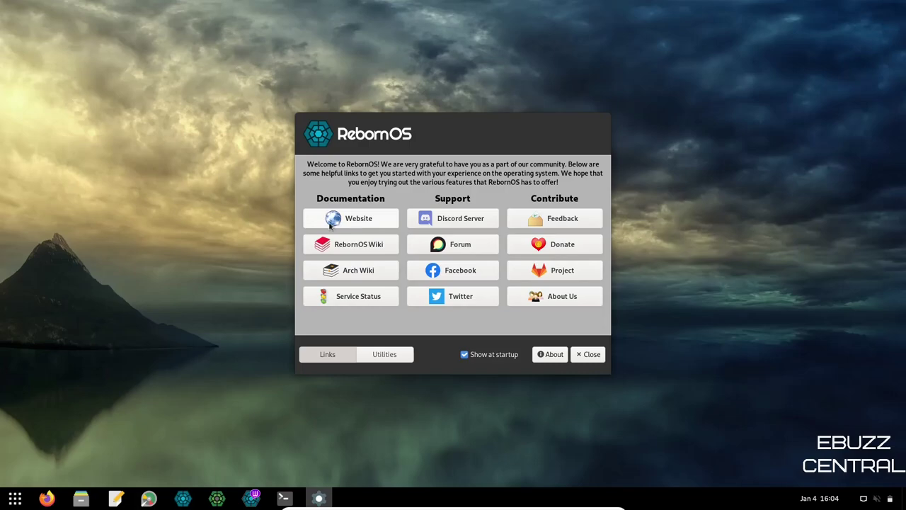
left_click(359, 219)
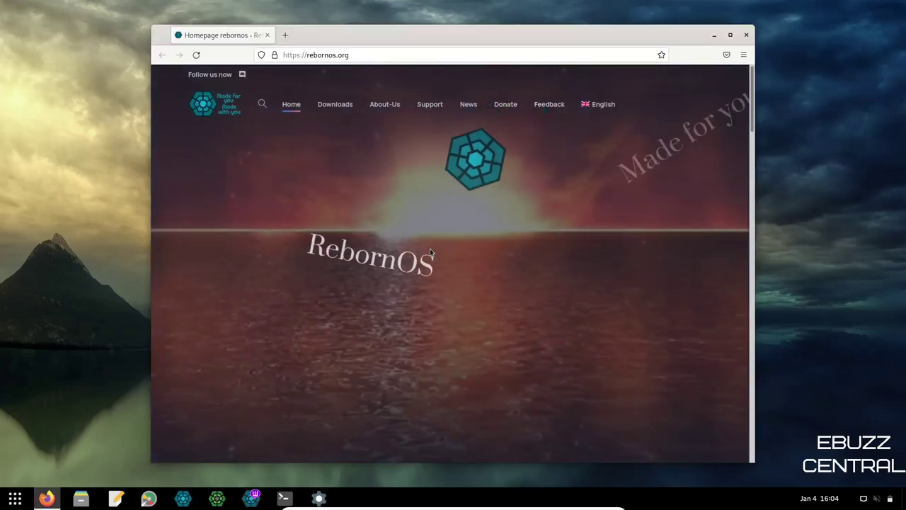
left_click(747, 35)
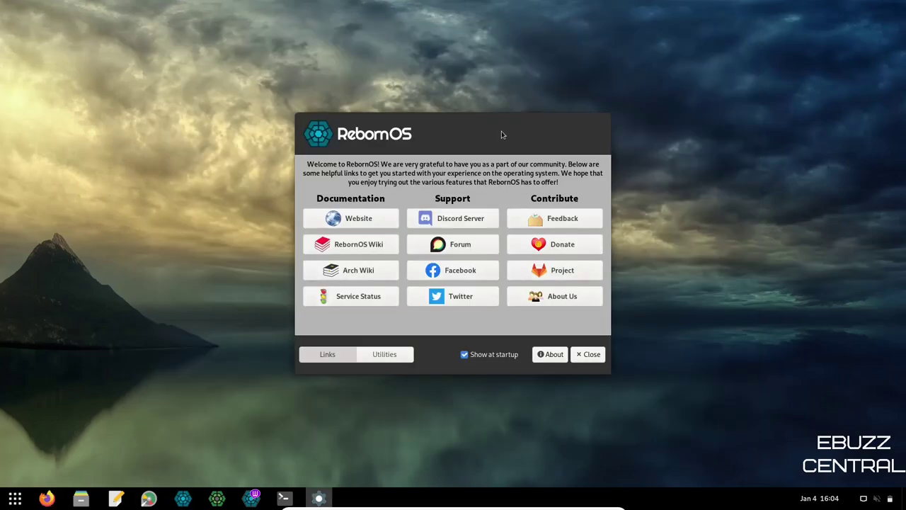
- Open the RebornOS Wiki from the welcome application, look through its title index and close the browser
left_click(352, 245)
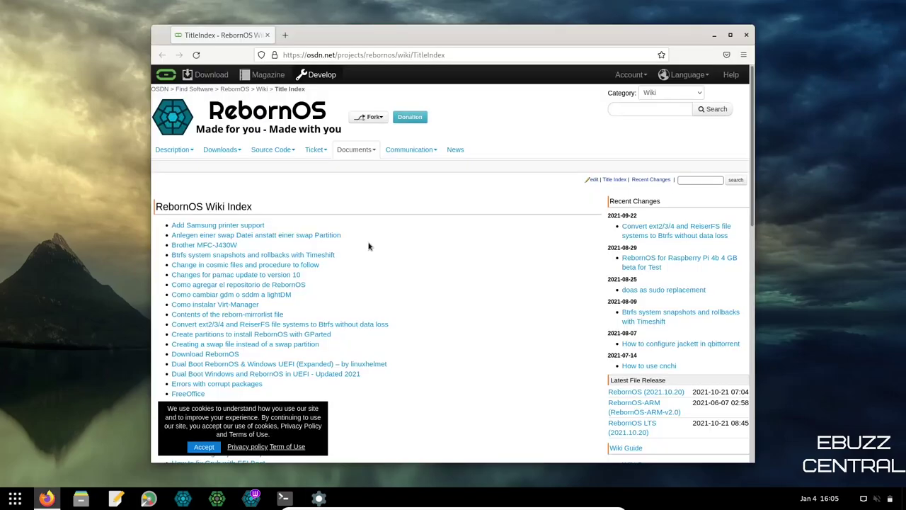
scroll(393, 247, "down", 10)
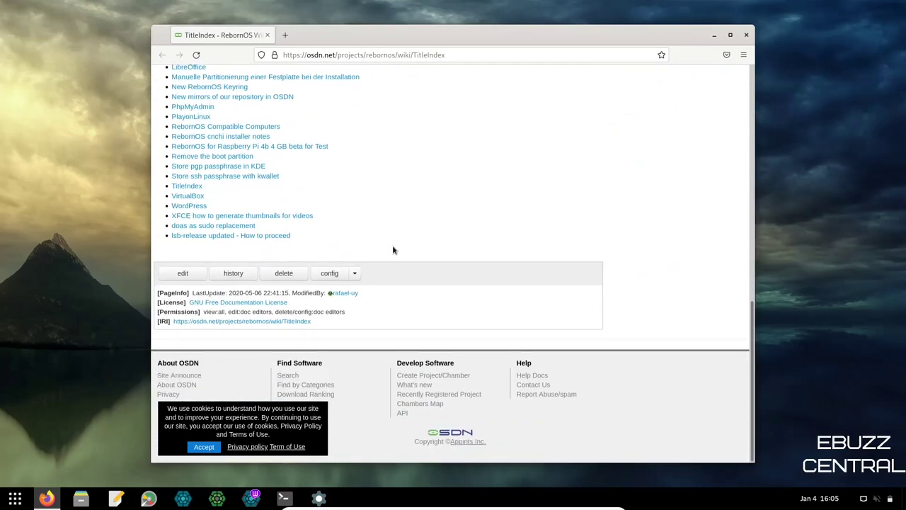
scroll(391, 249, "up", 10)
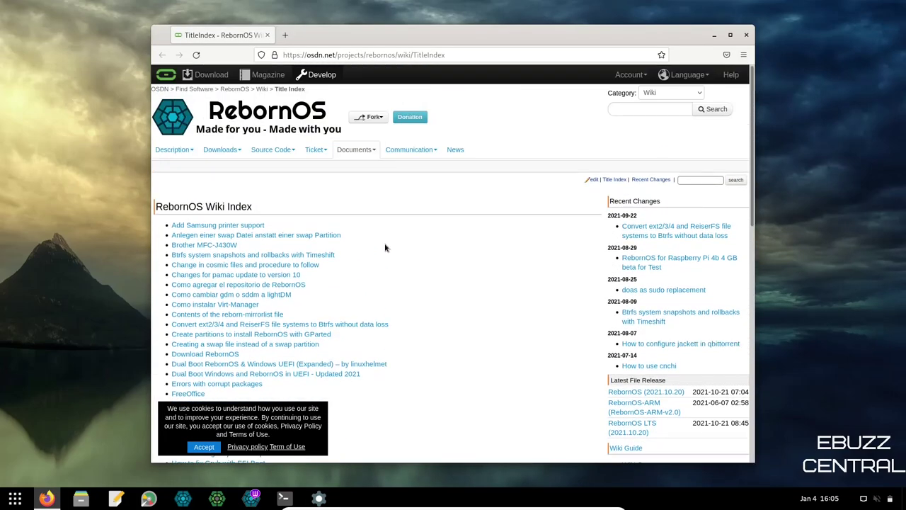
scroll(394, 250, "down", 10)
scroll(382, 233, "up", 10)
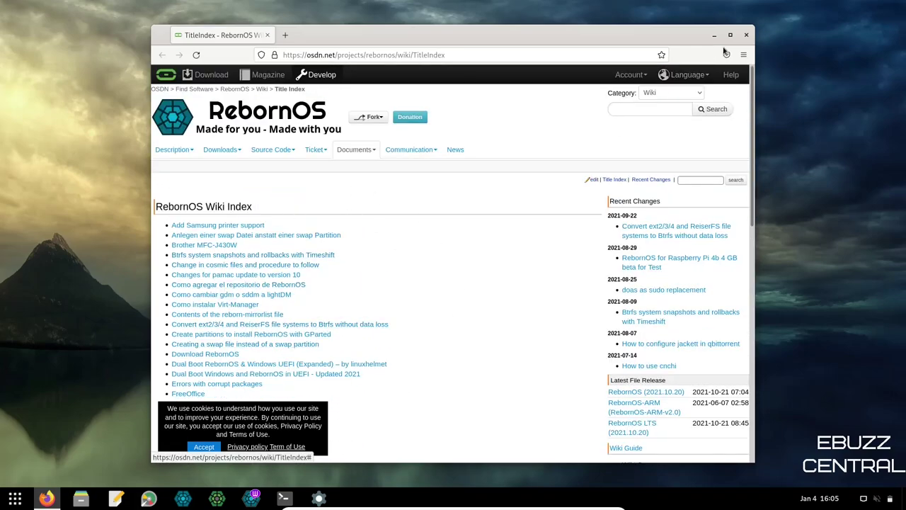
left_click(746, 35)
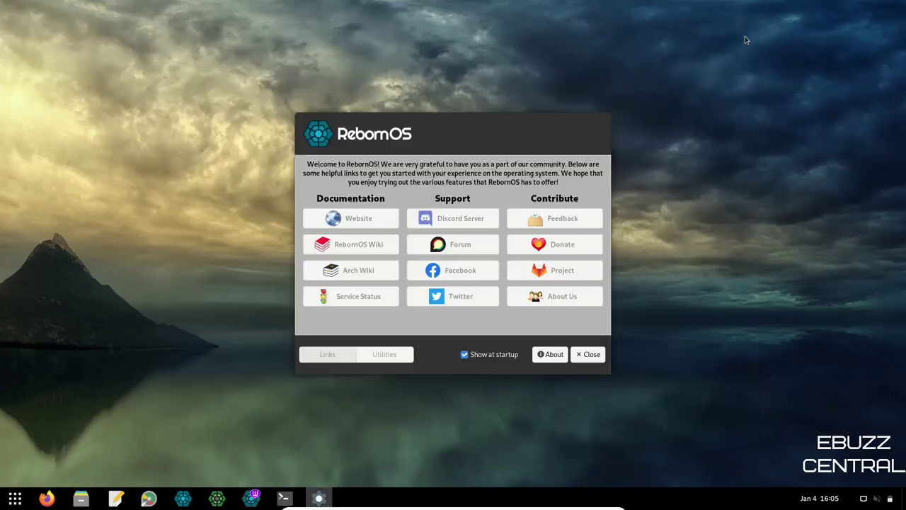
- Open the Arch Wiki from the welcome application, look over its main page and close the browser
left_click(357, 274)
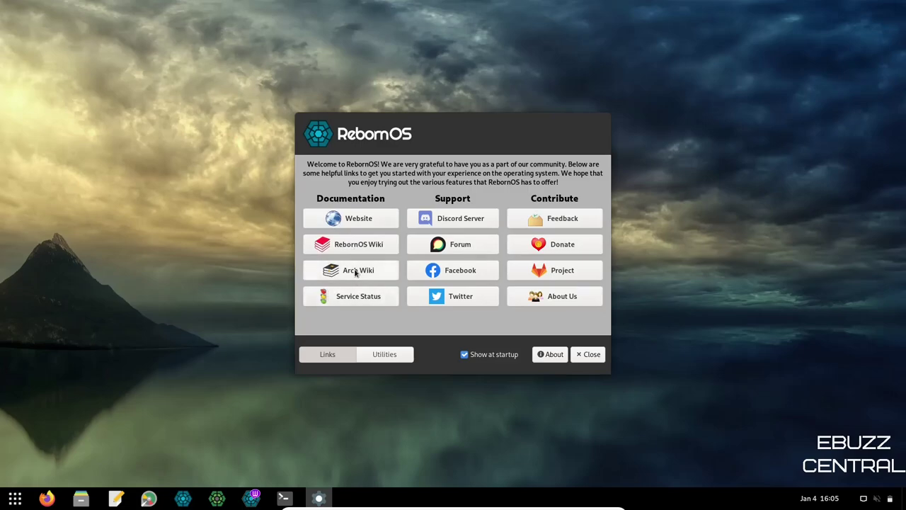
scroll(423, 213, "down", 5)
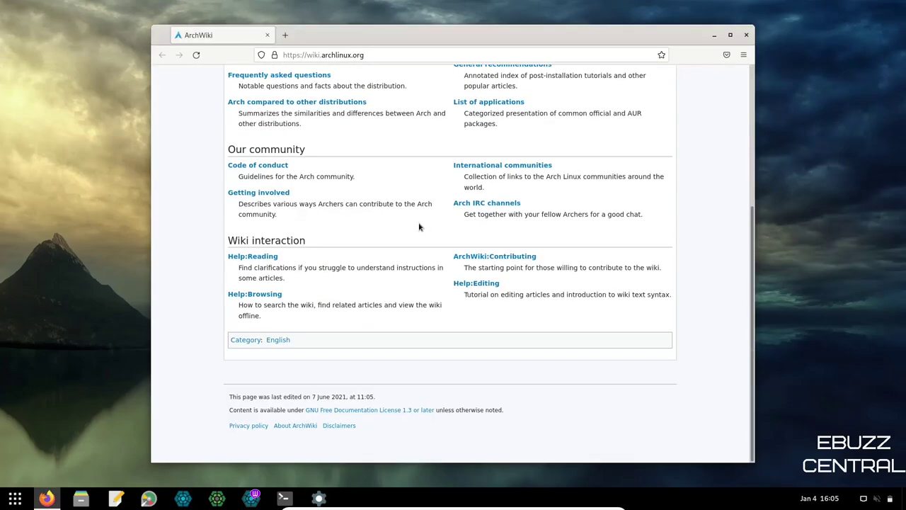
scroll(418, 225, "up", 5)
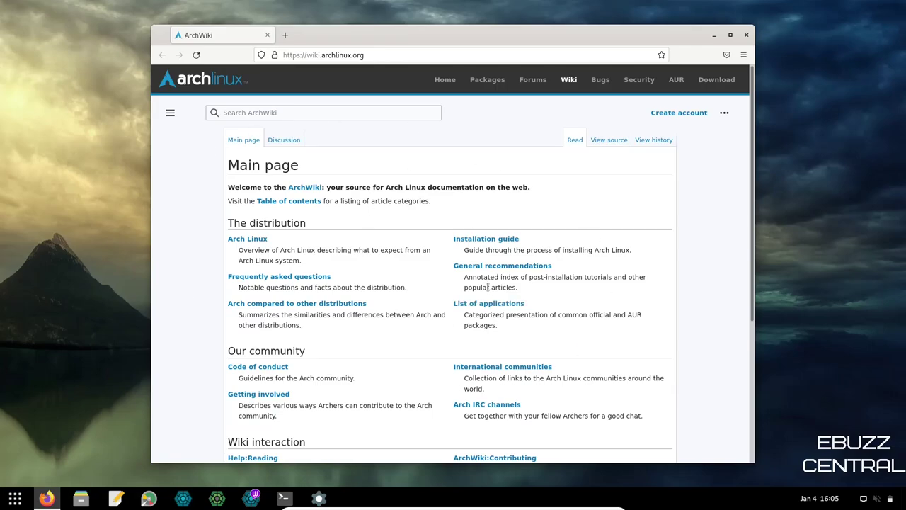
left_click(746, 35)
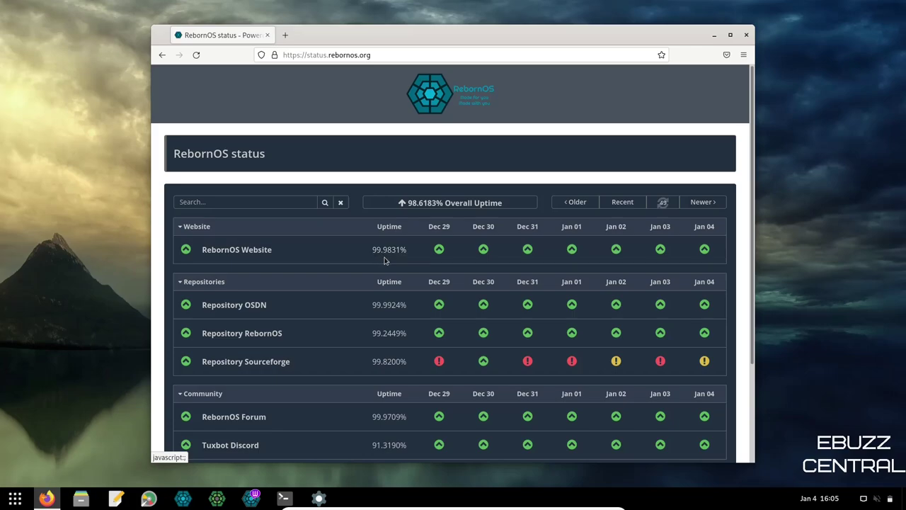
- Review the uptime of the website, repositories, community and services on the RebornOS status page, and close the browser
scroll(391, 276, "down", 3)
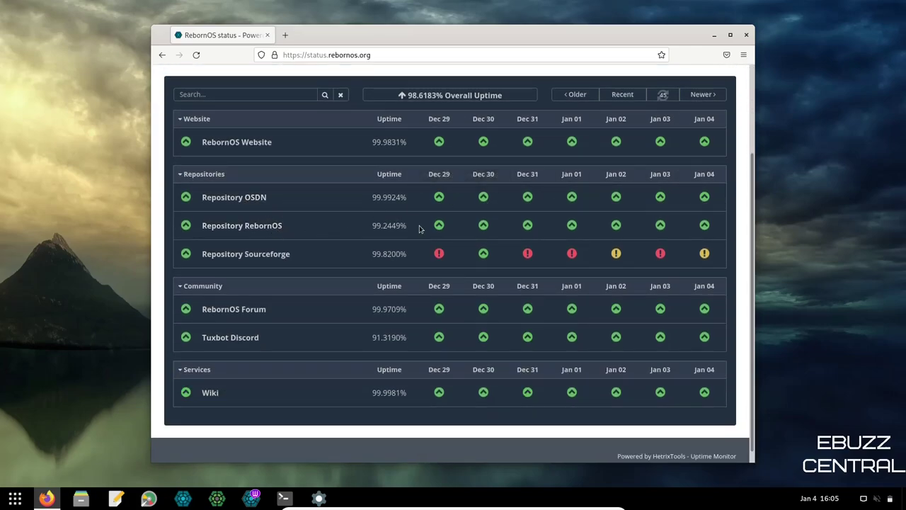
mouse_move(440, 257)
scroll(339, 225, "down", 1)
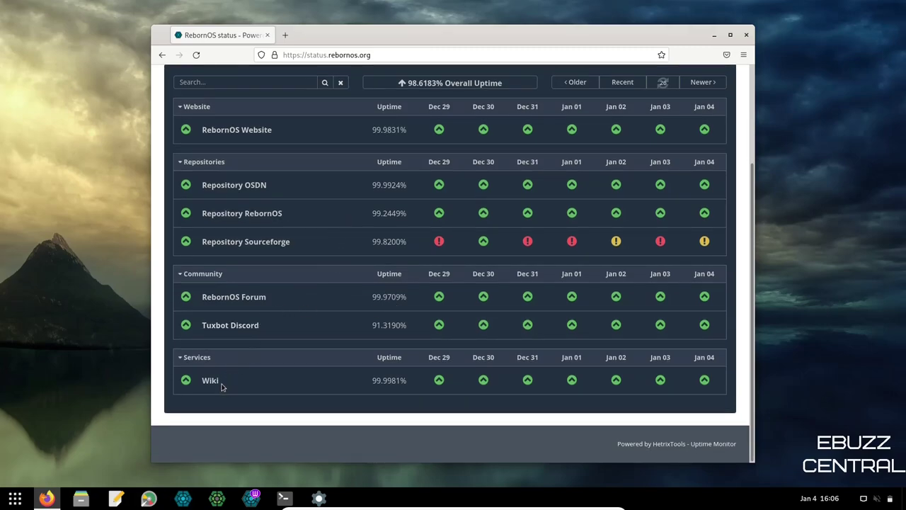
scroll(409, 337, "up", 3)
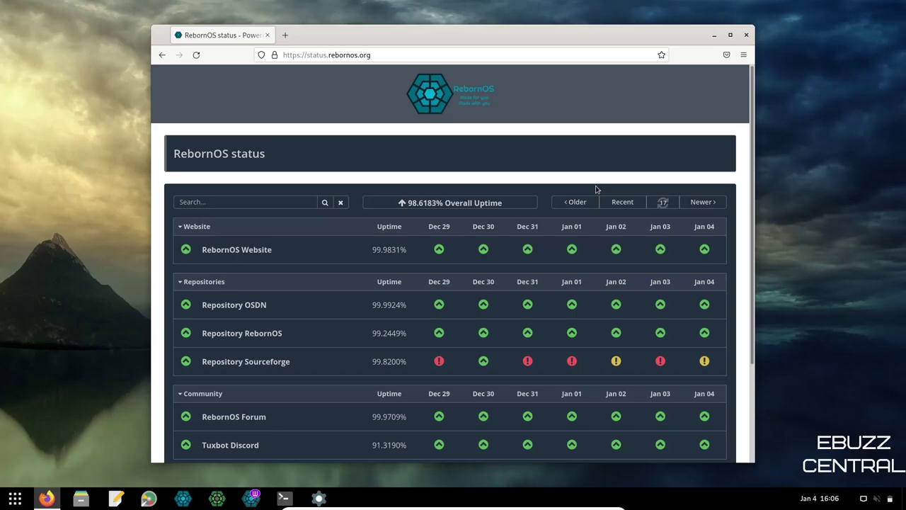
left_click(747, 34)
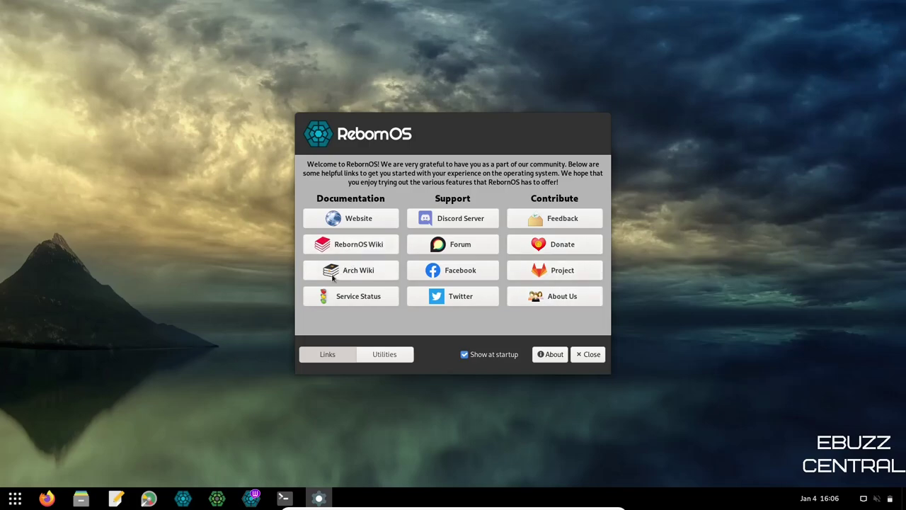
- Show the welcome application's utilities, dismiss the installation notice, request the pamac program installer and decline installing pamac-aur
left_click(394, 357)
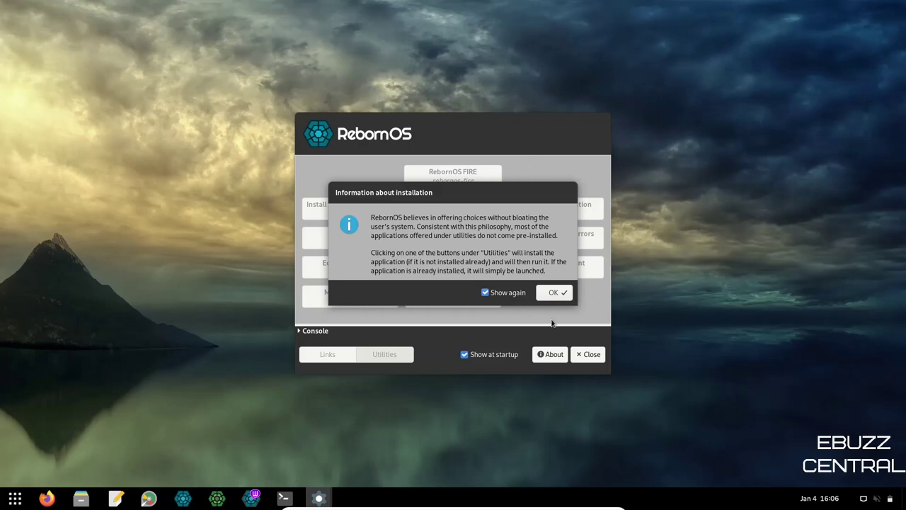
left_click(556, 292)
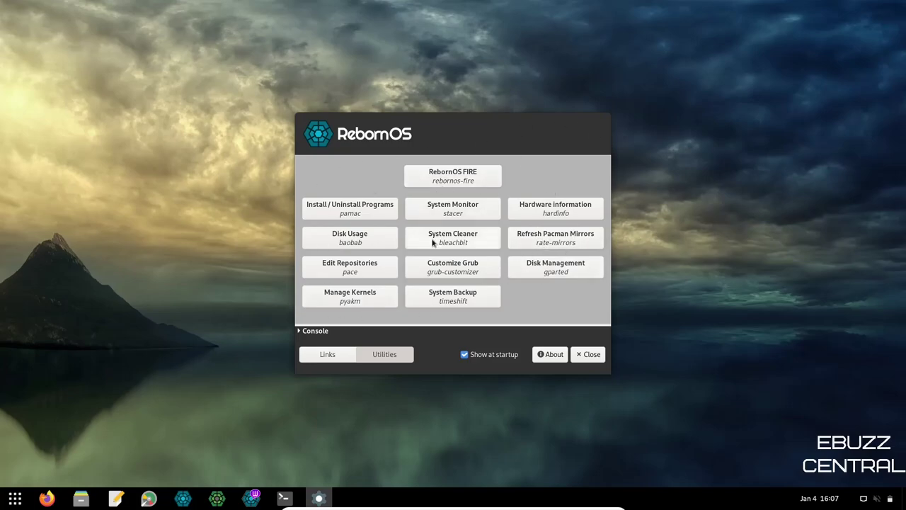
left_click(357, 208)
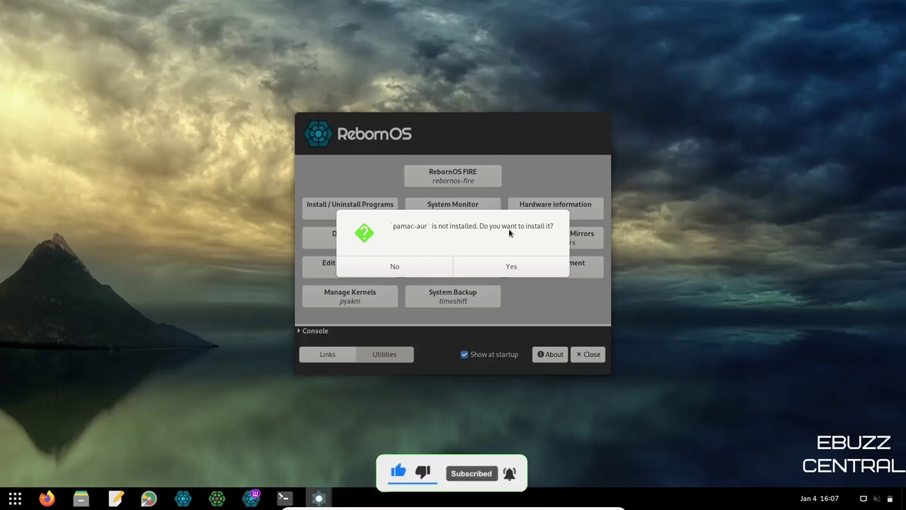
left_click(407, 266)
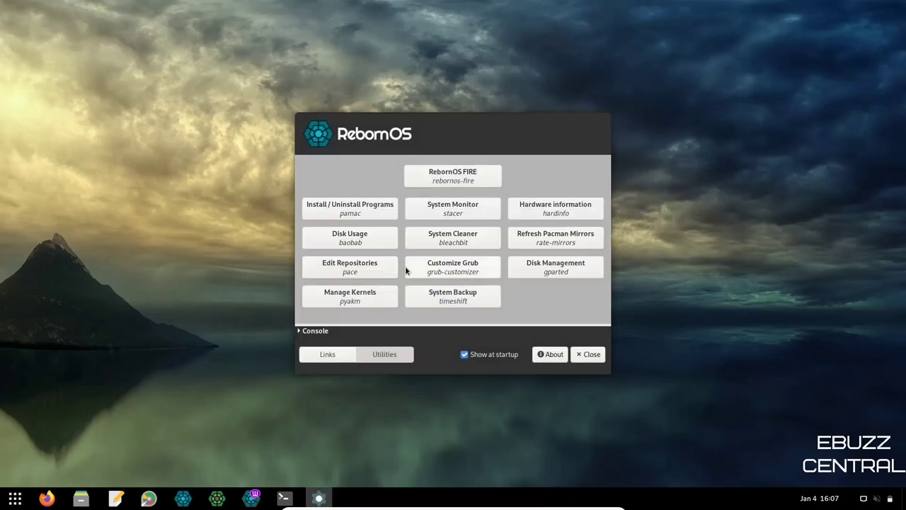
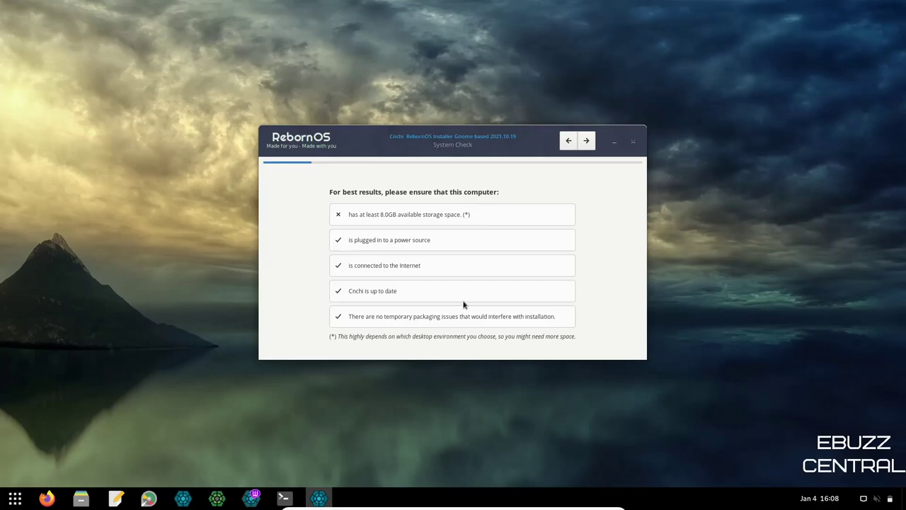
- Continue past the installer's system check, choose English (US), United States as the location and proceed to the timezone page
left_click(587, 142)
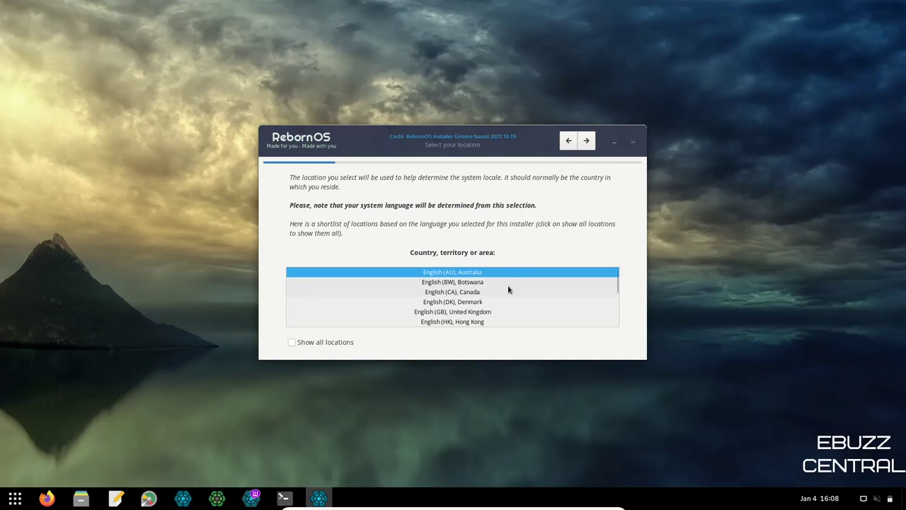
scroll(509, 290, "down", 5)
left_click(478, 303)
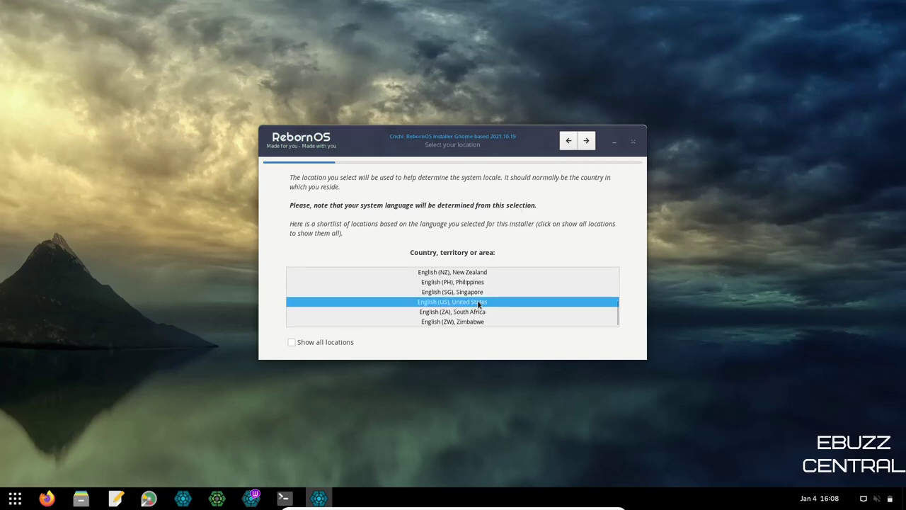
left_click(586, 140)
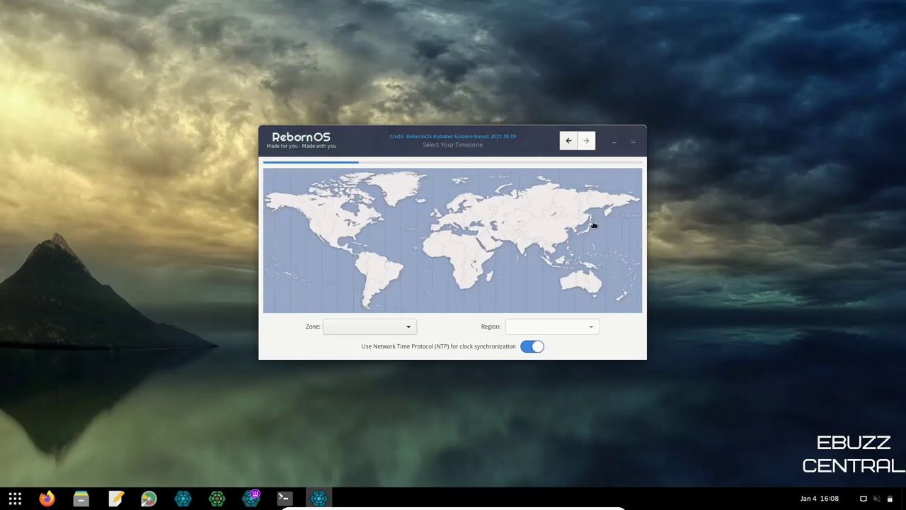
- Set the timezone to zone America, region Chicago, and continue past the keyboard layout page to the desktop choice
left_click(409, 328)
key("Escape")
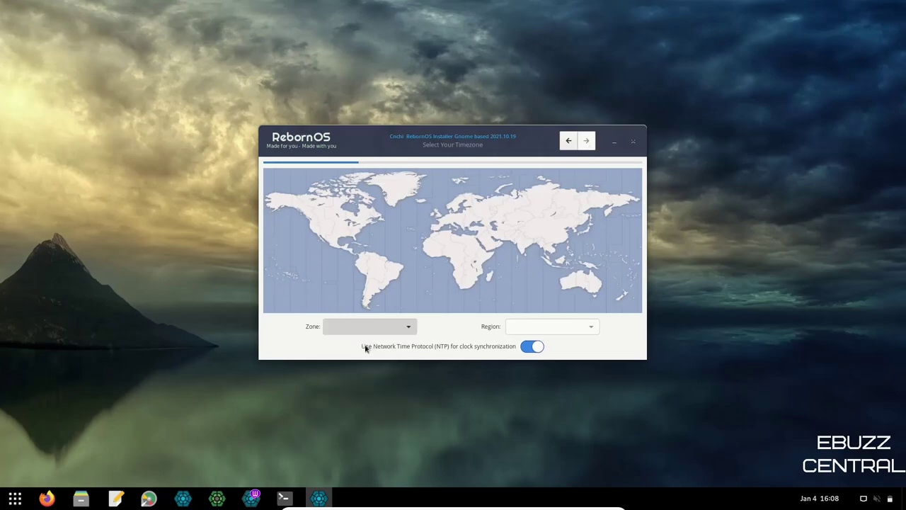
left_click(591, 328)
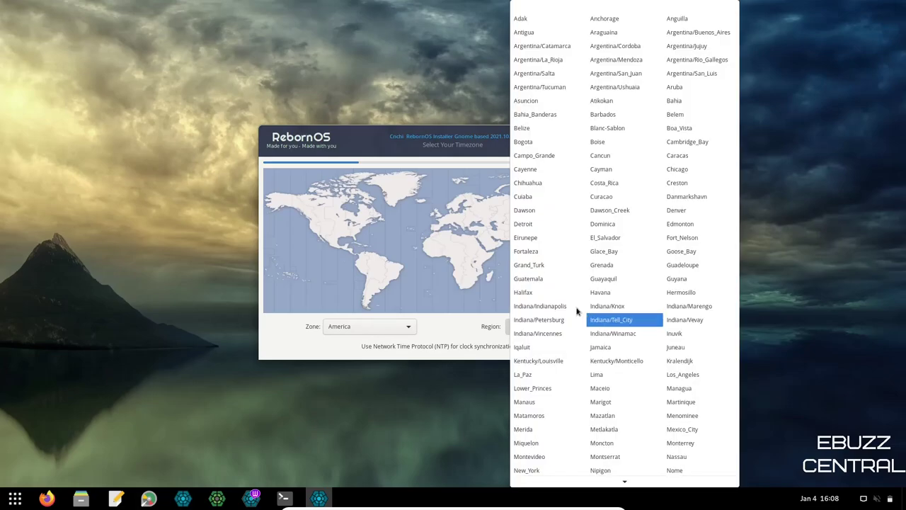
left_click(679, 171)
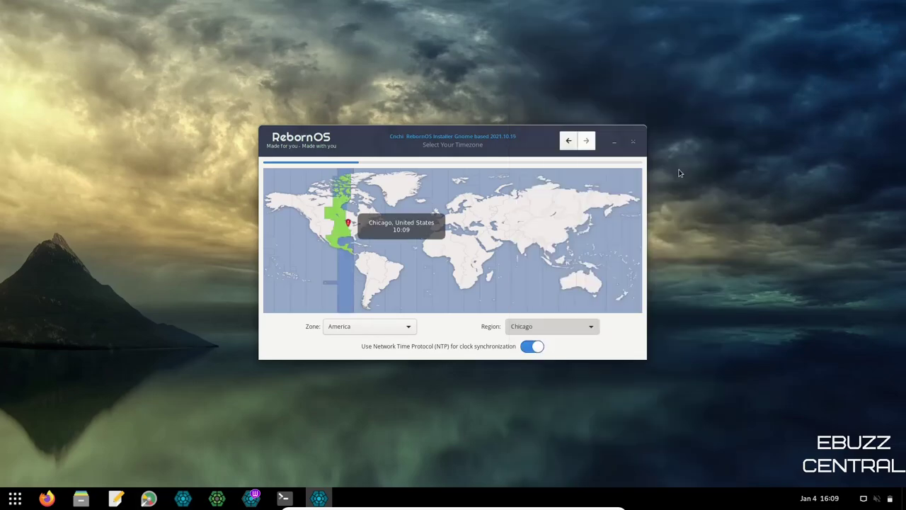
left_click(587, 142)
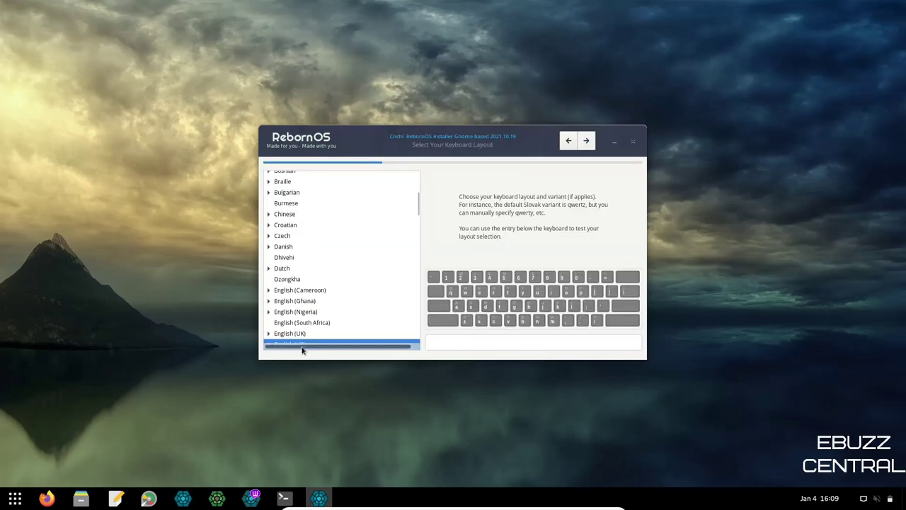
left_click(586, 143)
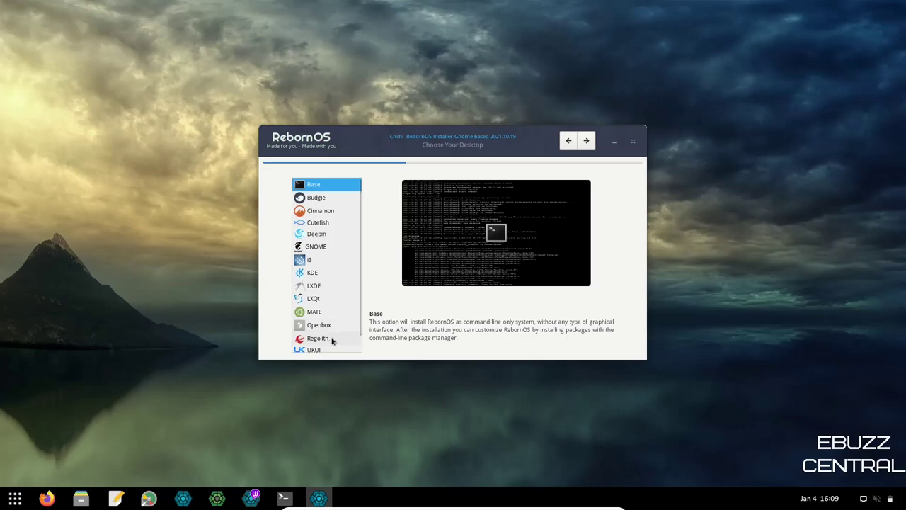
- Look through the available desktop environments, choose KDE and proceed to its feature selection
scroll(330, 342, "down", 1)
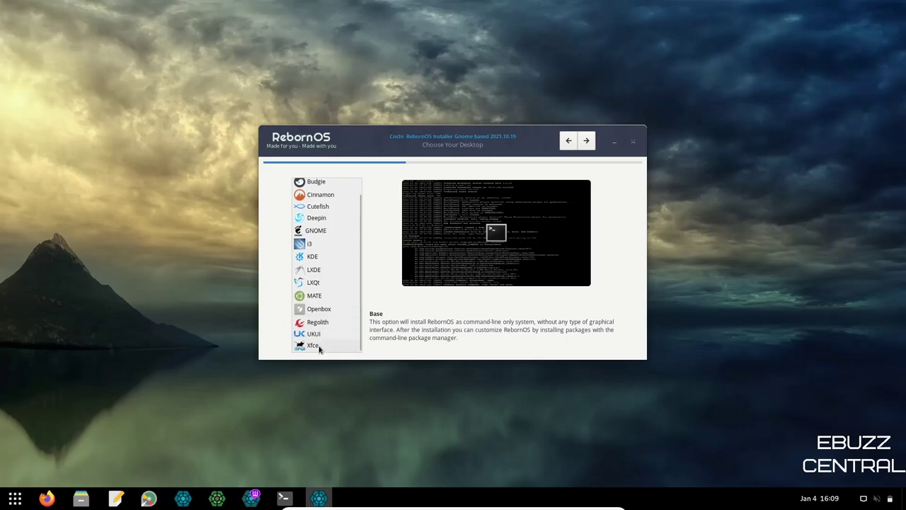
scroll(330, 334, "up", 1)
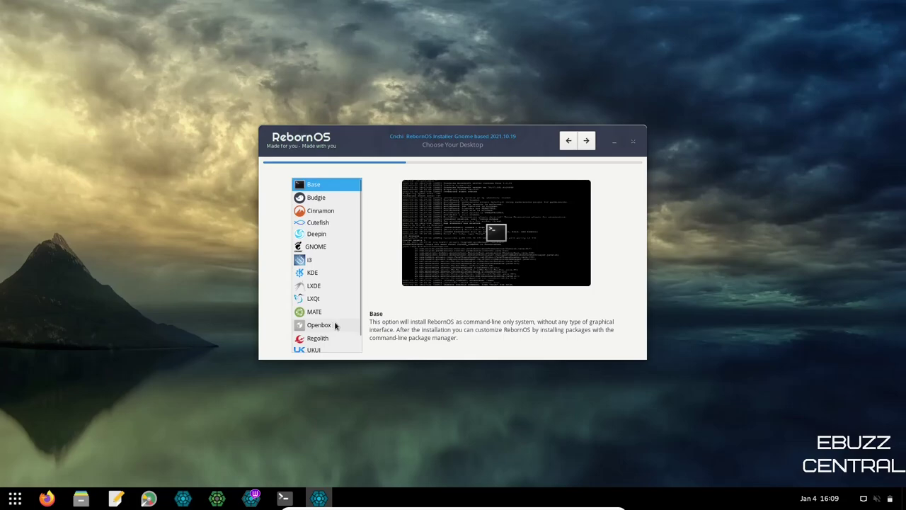
left_click(315, 274)
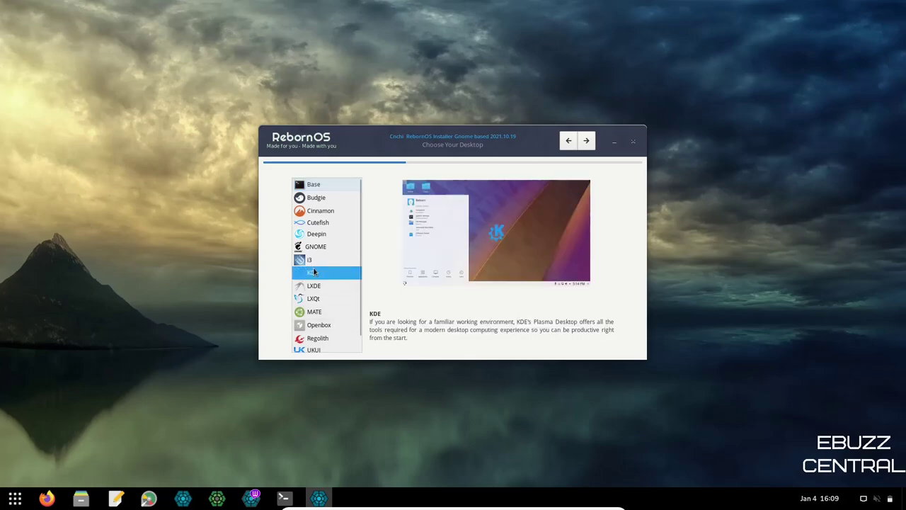
left_click(587, 142)
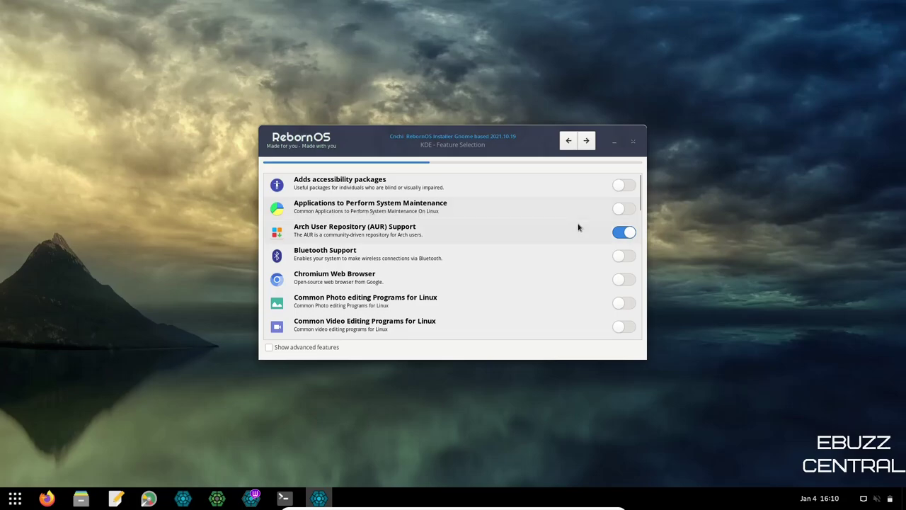
- Enable the system maintenance applications, Bluetooth Support, and the common photo and video editing programs for Linux
left_click(622, 209)
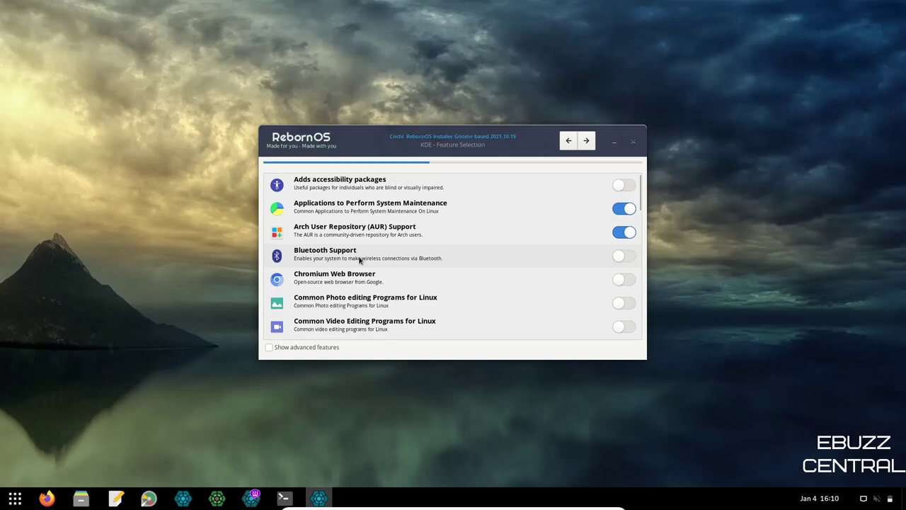
mouse_move(358, 259)
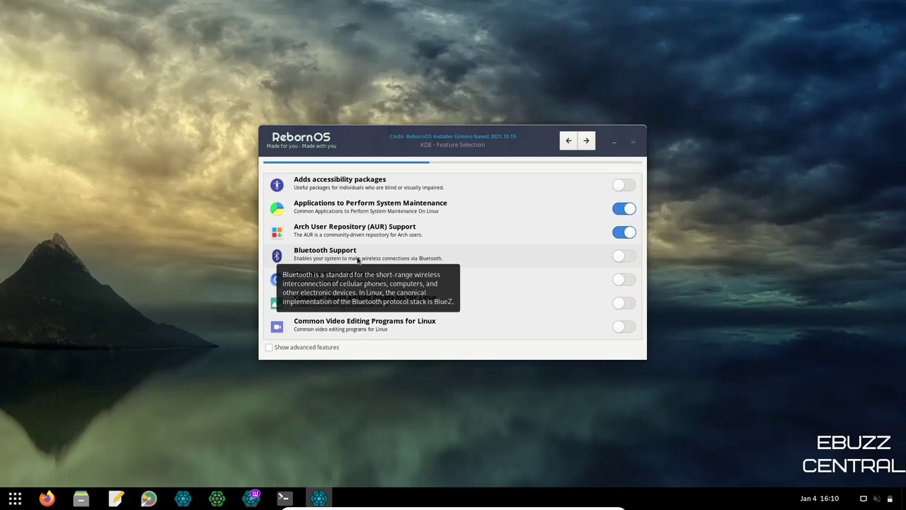
left_click(625, 256)
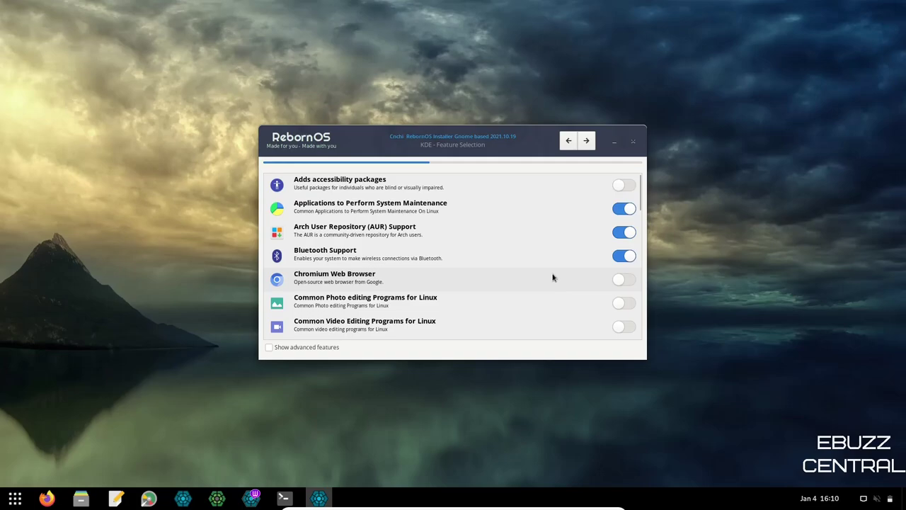
scroll(553, 277, "down", 3)
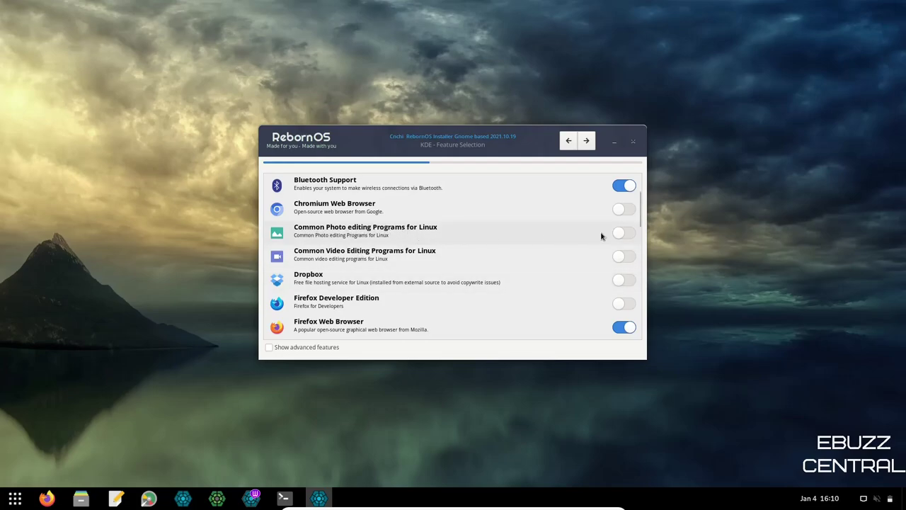
left_click(628, 234)
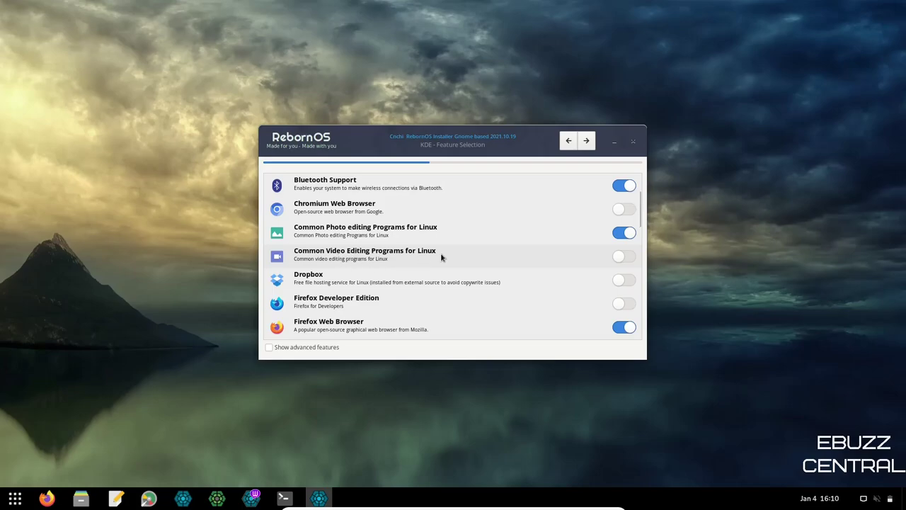
left_click(627, 257)
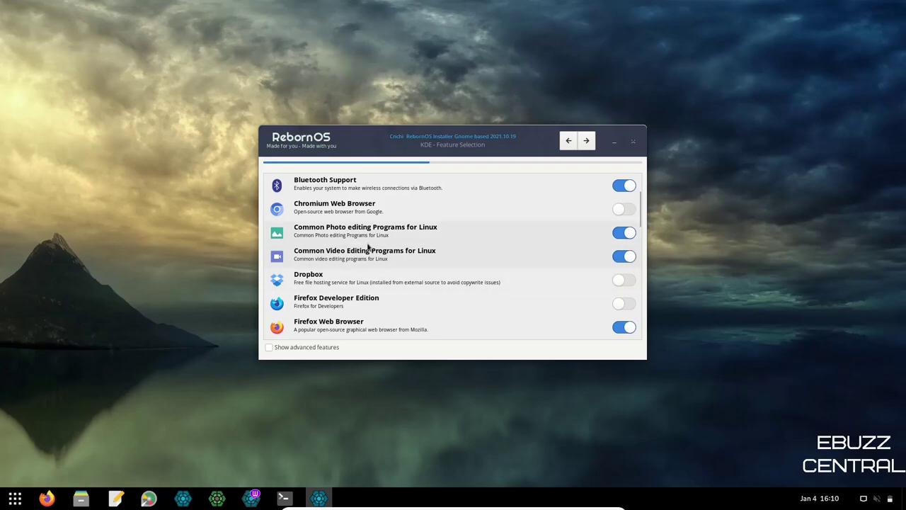
- Review the optional features from Dropbox through the browsers, office suites and MEGASync to Popular Games for Linux
scroll(372, 259, "down", 1)
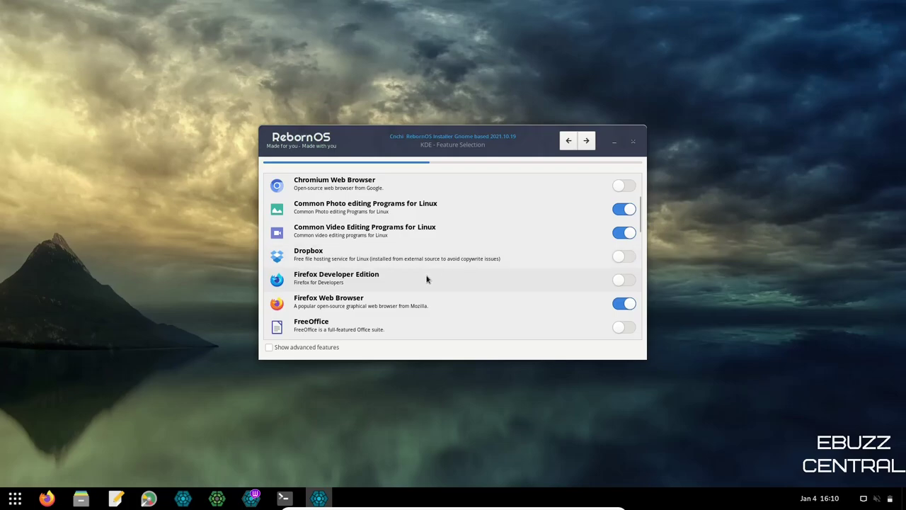
scroll(428, 273, "down", 2)
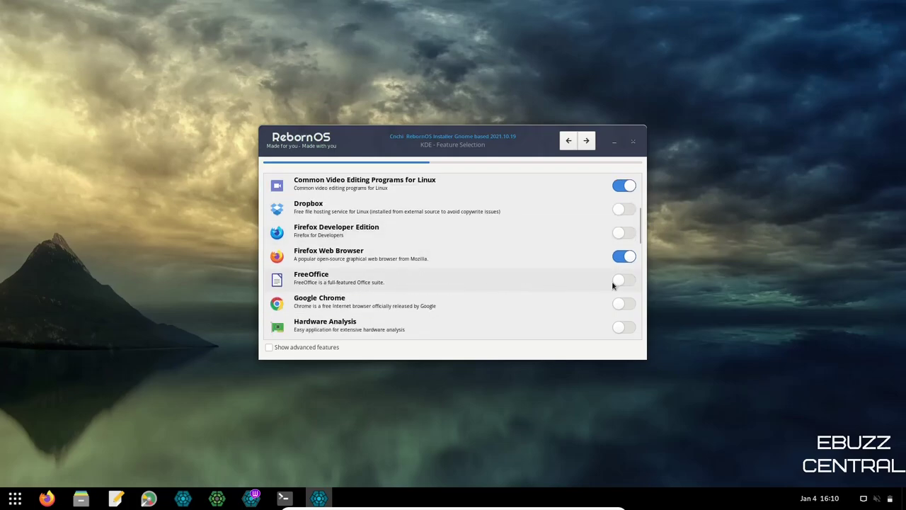
scroll(425, 271, "down", 1)
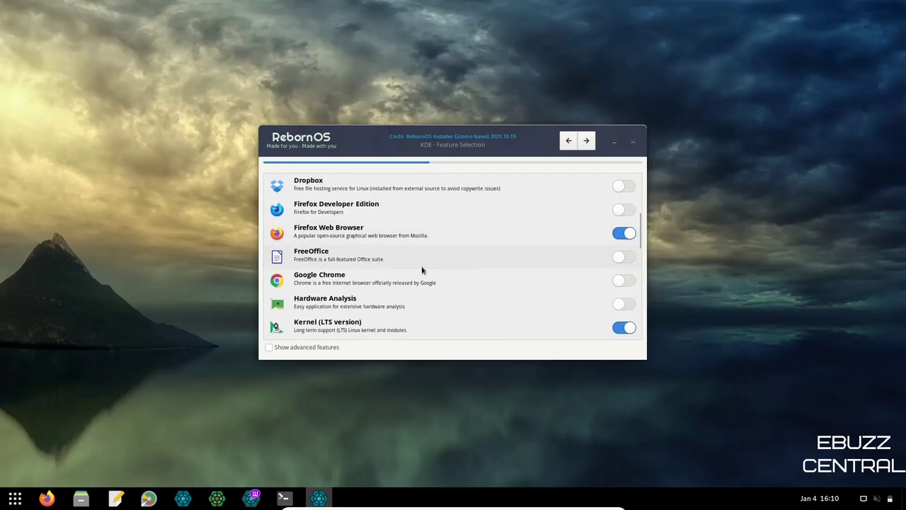
mouse_move(309, 284)
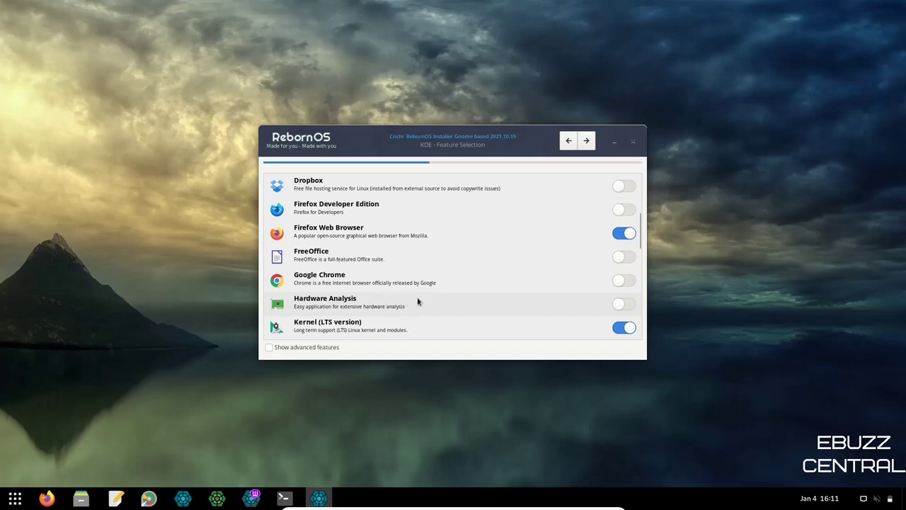
scroll(495, 284, "down", 3)
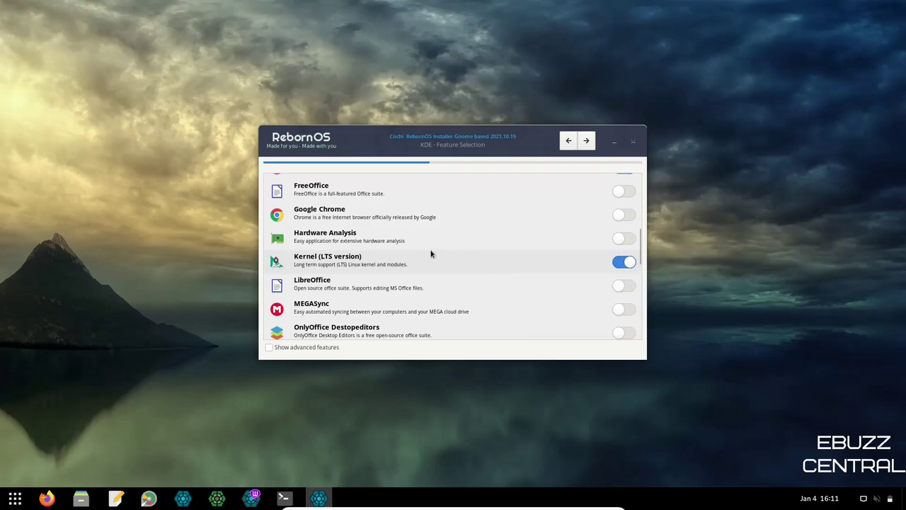
scroll(340, 286, "down", 1)
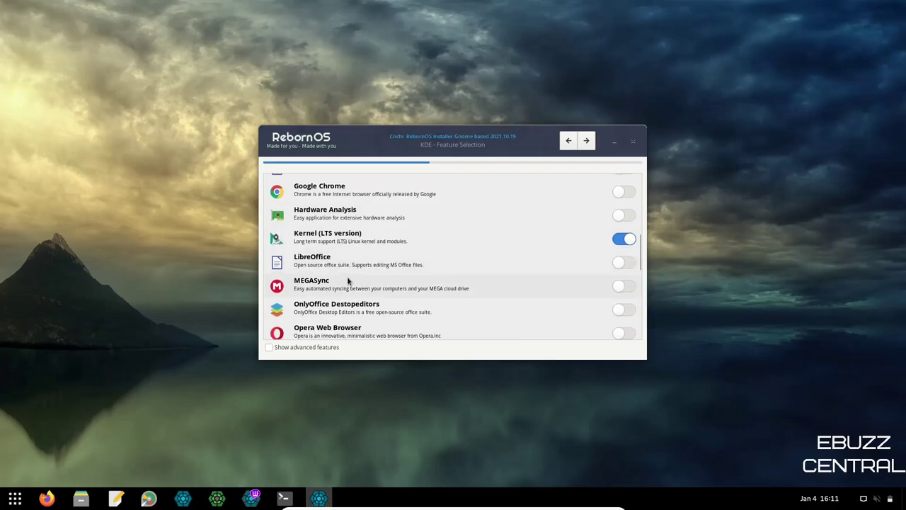
scroll(348, 263, "down", 1)
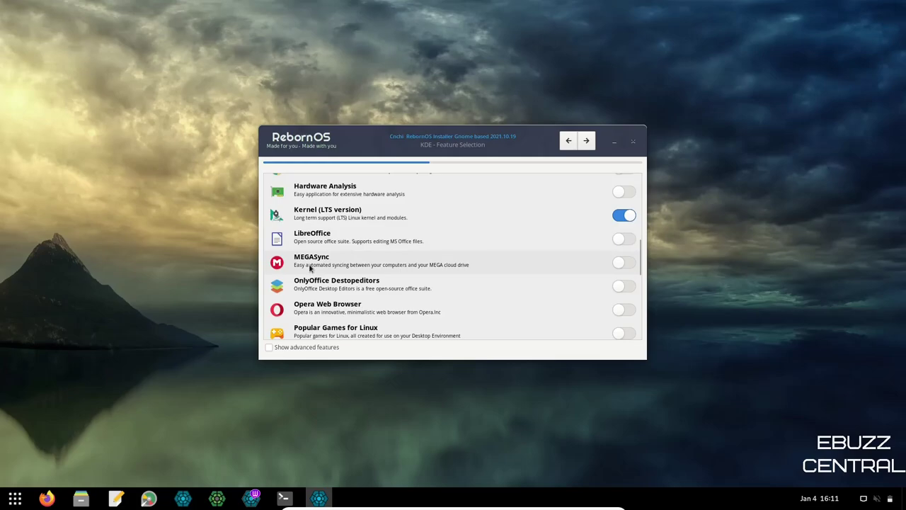
mouse_move(307, 266)
scroll(347, 285, "down", 1)
scroll(347, 285, "down", 1)
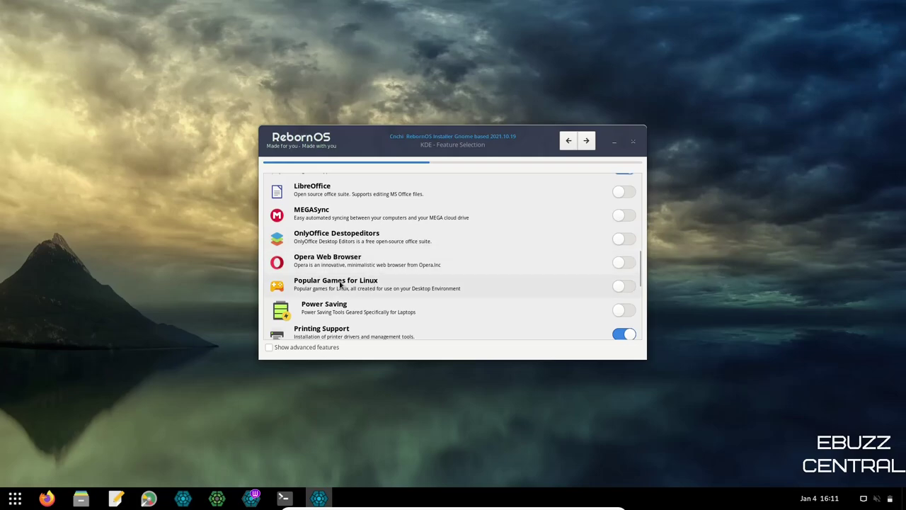
mouse_move(383, 267)
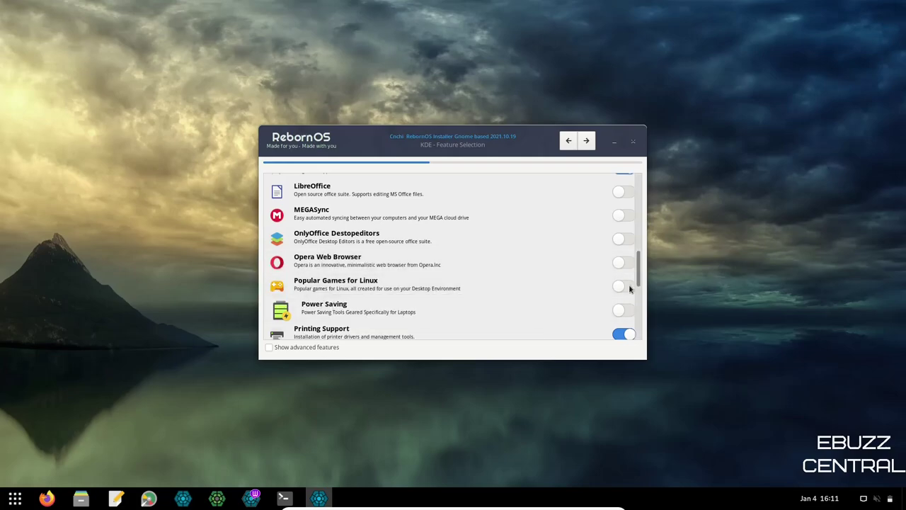
mouse_move(627, 289)
- Enable the Power Saving and Steam + PlayonLinux features for the KDE installation
scroll(394, 257, "down", 2)
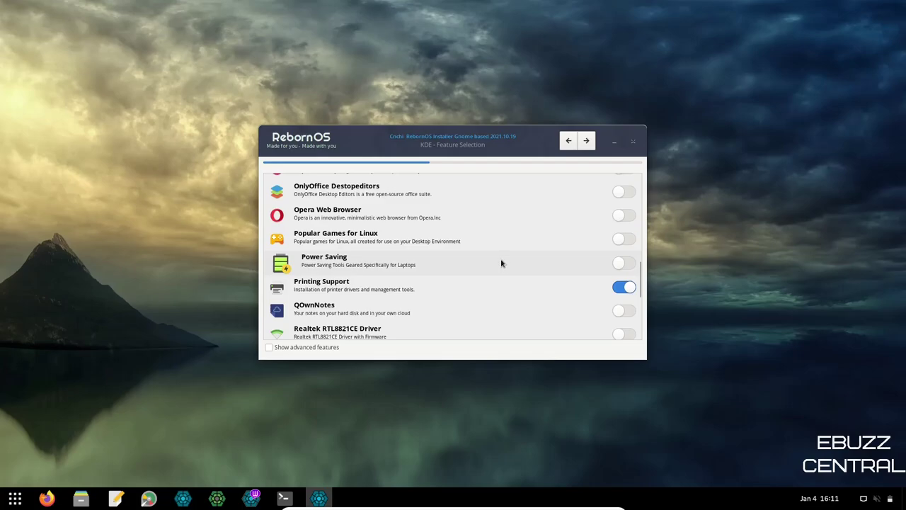
left_click(629, 263)
scroll(319, 269, "down", 1)
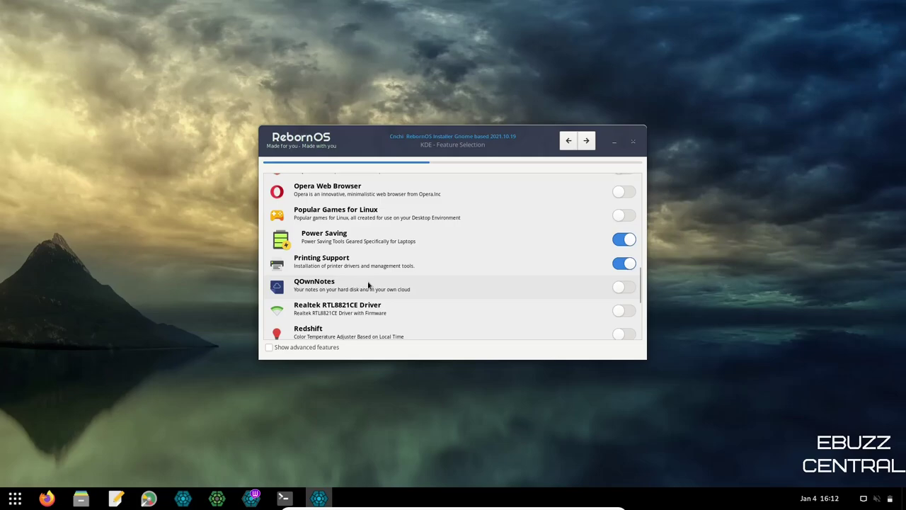
scroll(372, 287, "down", 1)
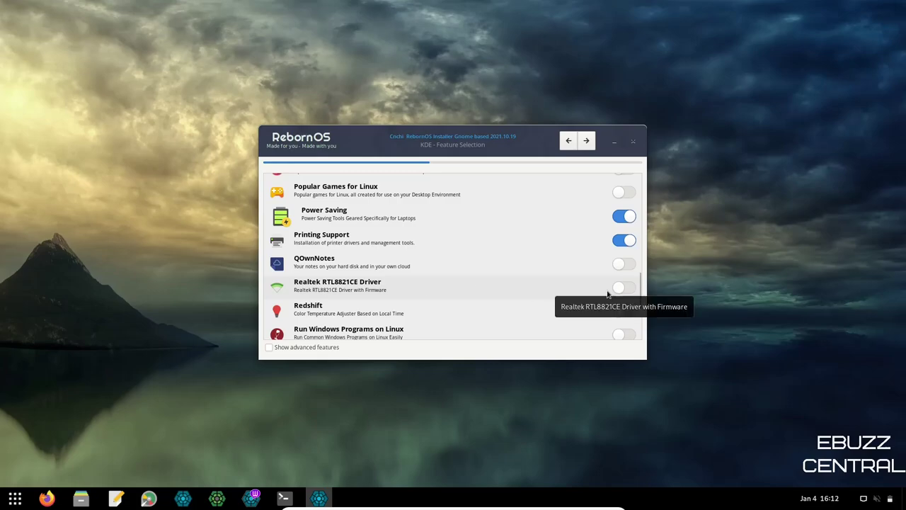
scroll(299, 280, "down", 1)
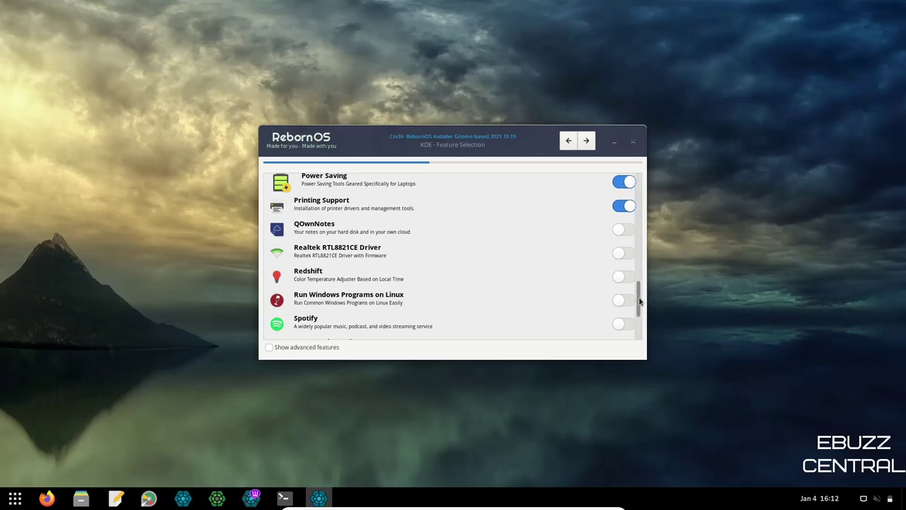
left_click_drag(642, 303, 637, 324)
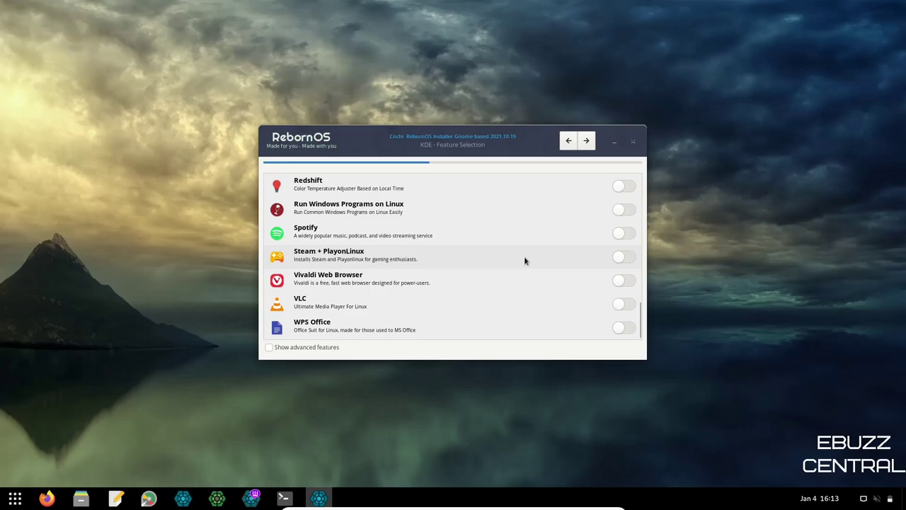
left_click(628, 257)
- Show the advanced features and look over the additional entries such as file managers, Spell Check and Firewire support
mouse_move(328, 282)
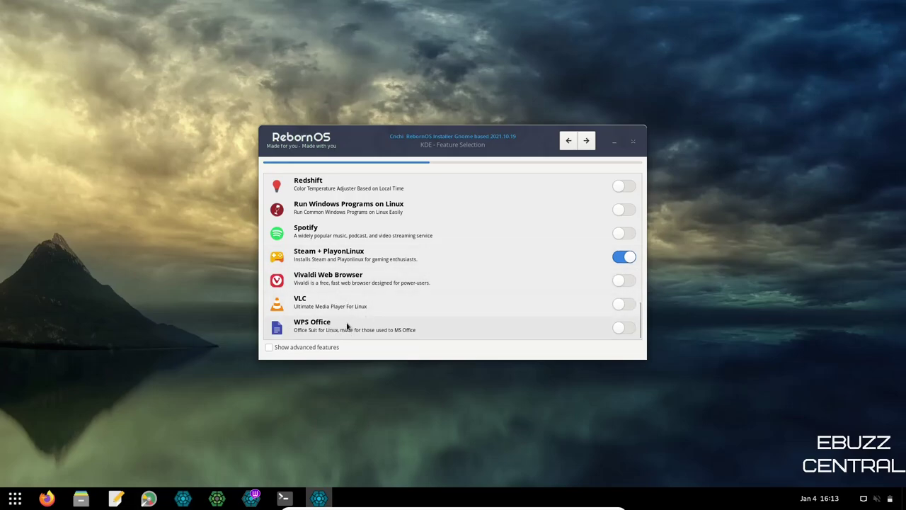
left_click(269, 349)
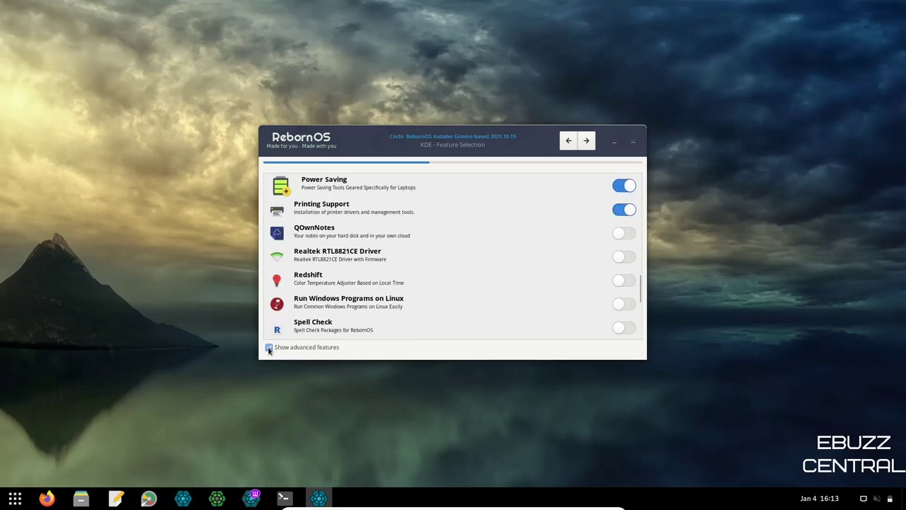
scroll(336, 245, "up", 3)
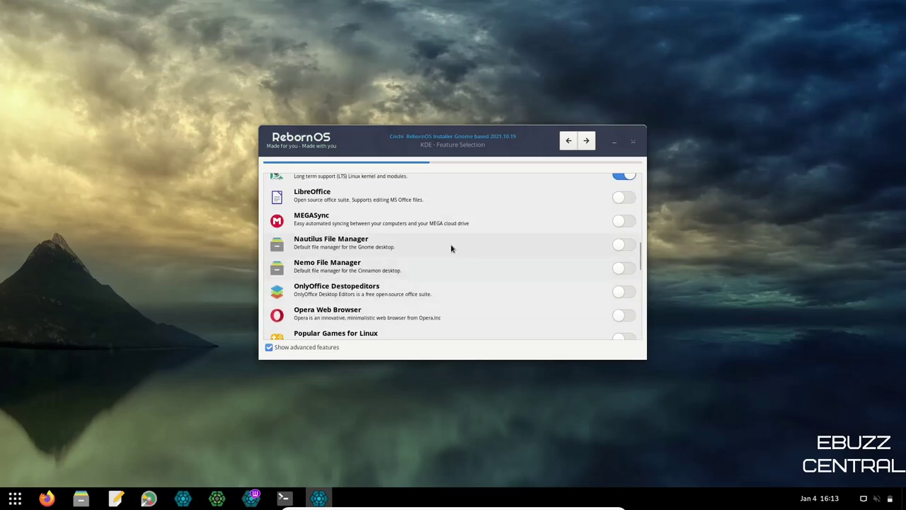
scroll(425, 262, "down", 5)
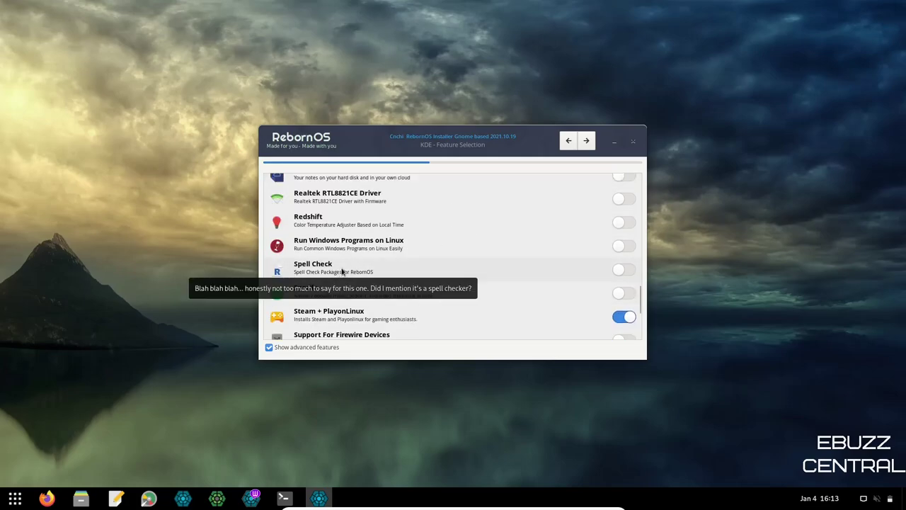
scroll(347, 273, "down", 1)
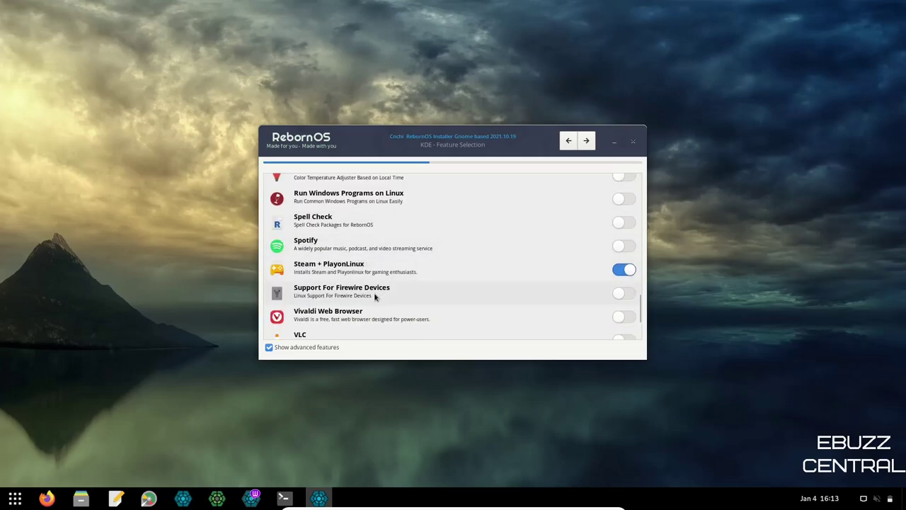
scroll(368, 296, "down", 1)
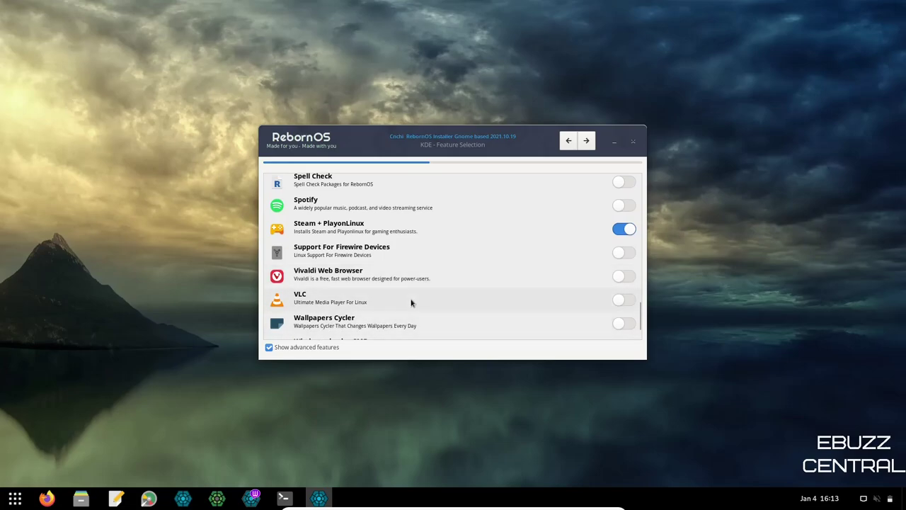
- Enable Windows sharing SMB among the advanced features and continue to the cache selection
scroll(410, 301, "down", 1)
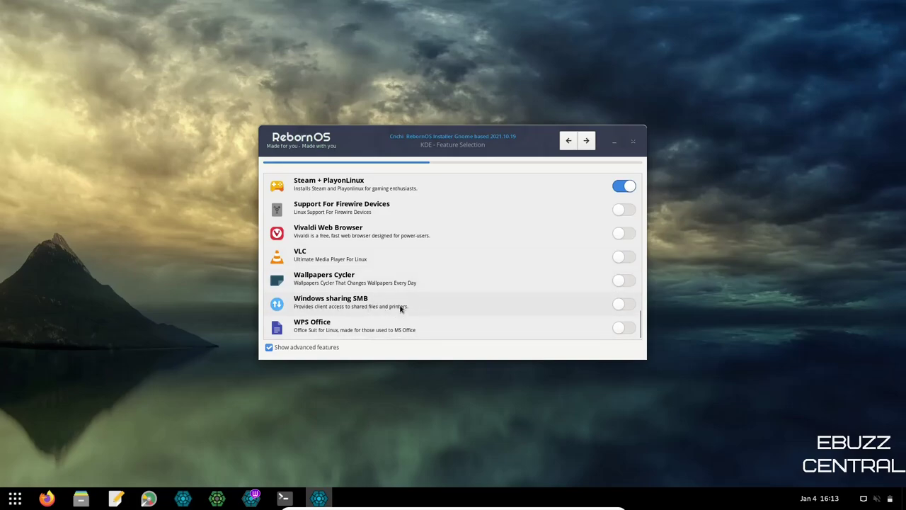
left_click(631, 306)
scroll(363, 315, "up", 8)
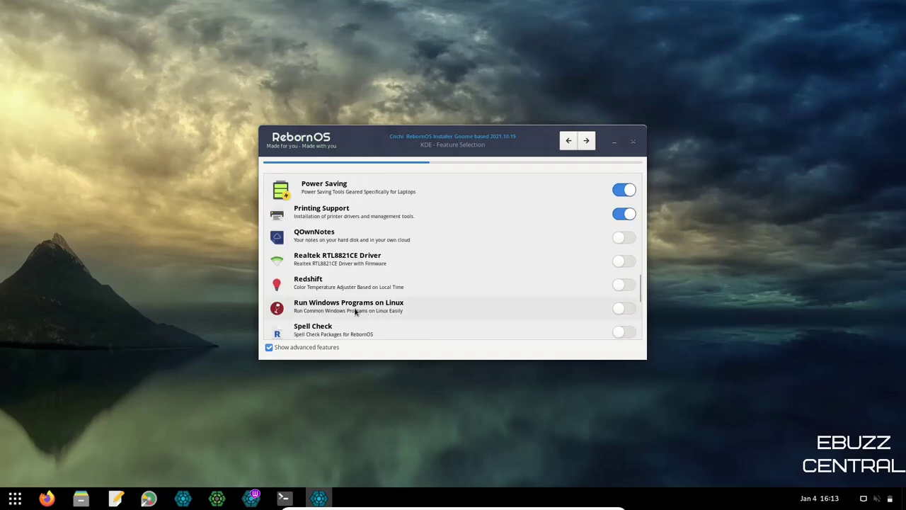
scroll(363, 304, "up", 5)
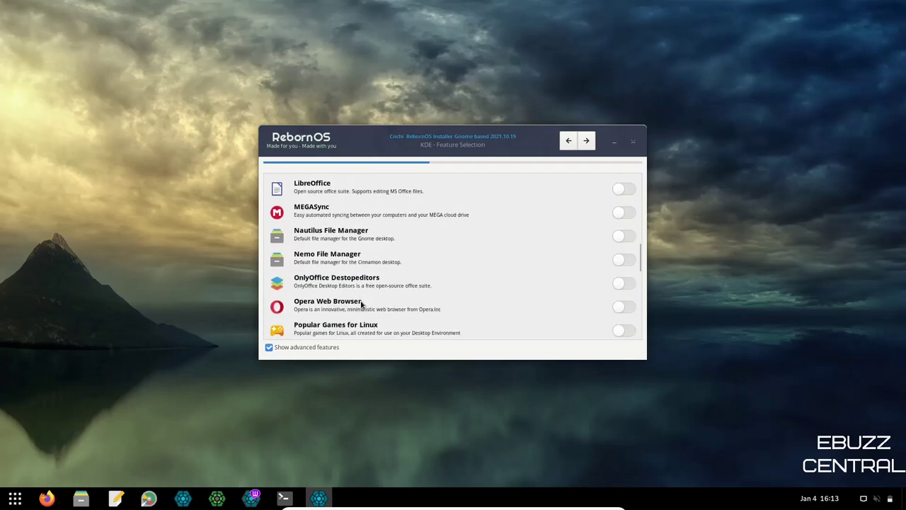
left_click(586, 141)
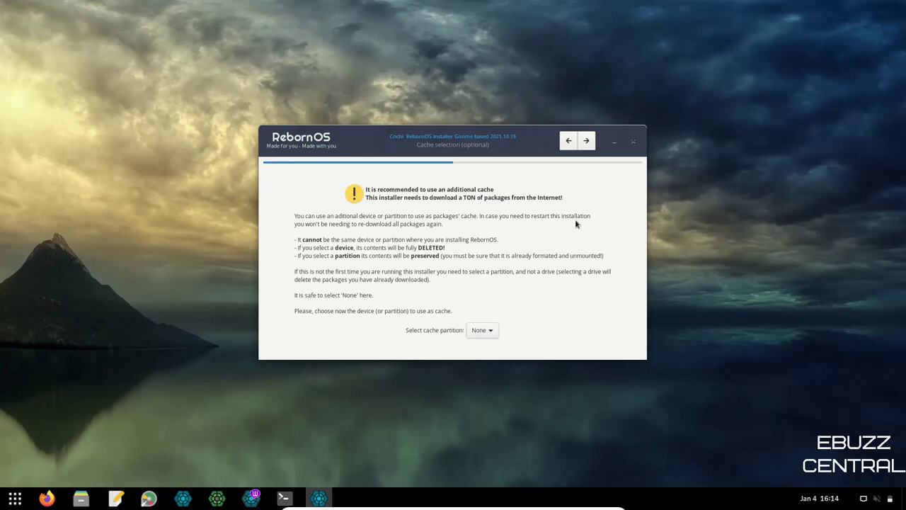
- Keep the cache partition set to None and continue to the mirrors selection
left_click(491, 331)
left_click(491, 333)
left_click(588, 145)
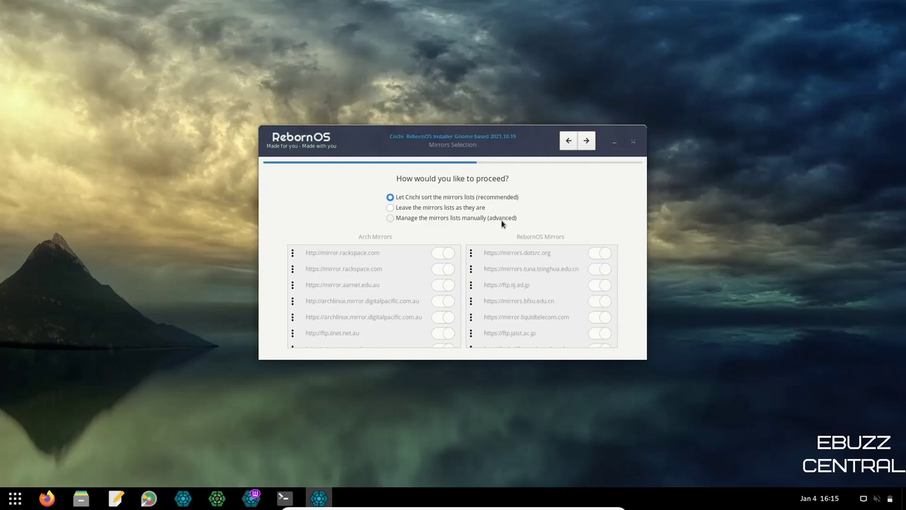
- Try manual mirror management by toggling the two digitalpacific Arch mirrors off and on, then return to letting Cnchi sort the lists
left_click(392, 220)
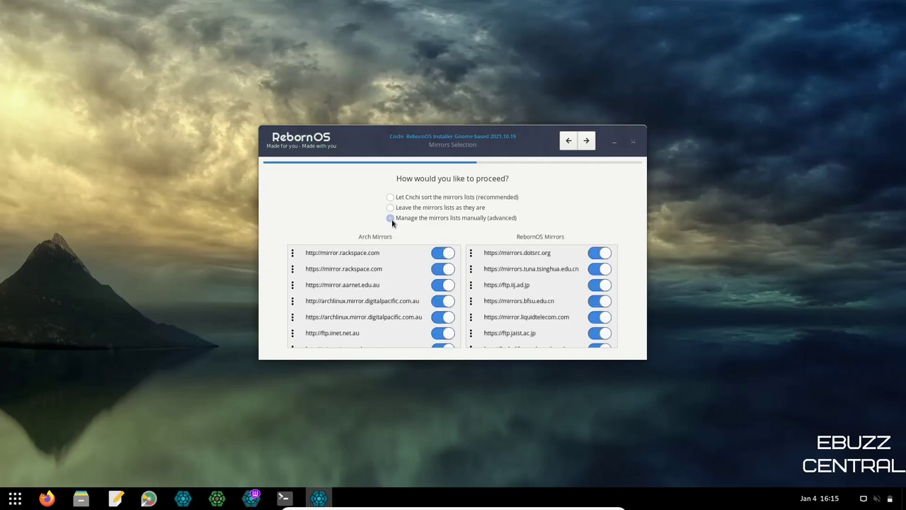
left_click(438, 303)
left_click(441, 318)
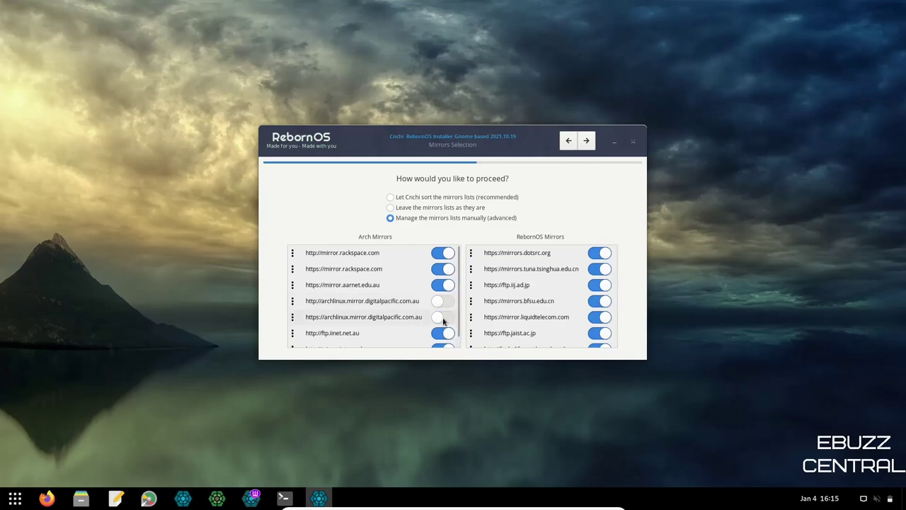
left_click(441, 317)
left_click(442, 302)
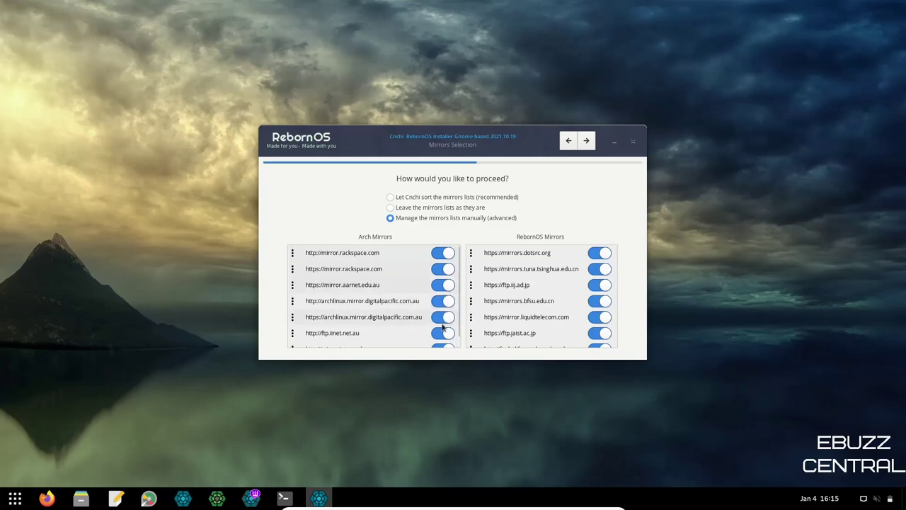
left_click(390, 198)
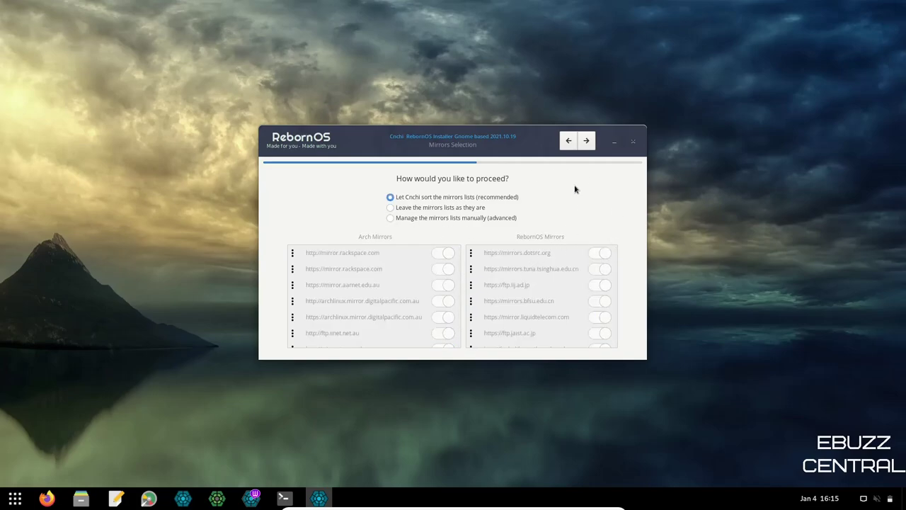
- Choose Erase disk and install RebornOS without extra options, and advance past the drive selection to the user account form
left_click(587, 142)
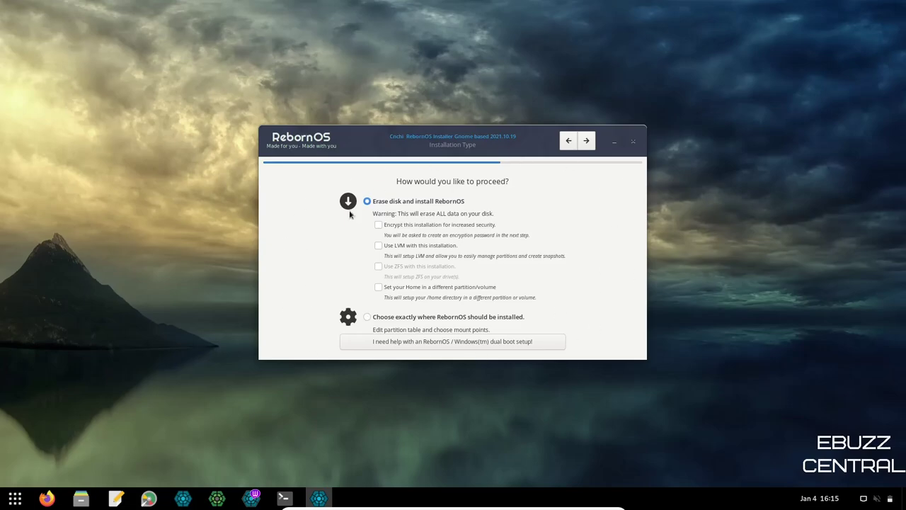
left_click(367, 319)
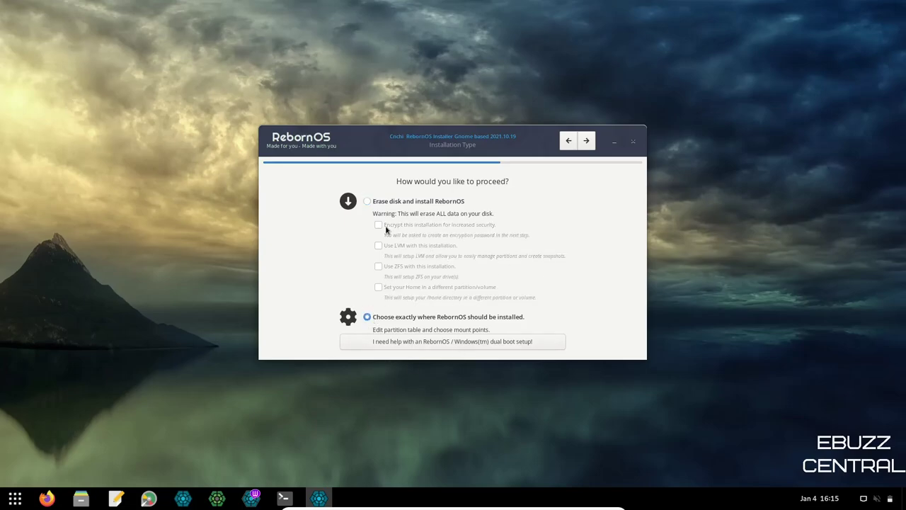
left_click(366, 202)
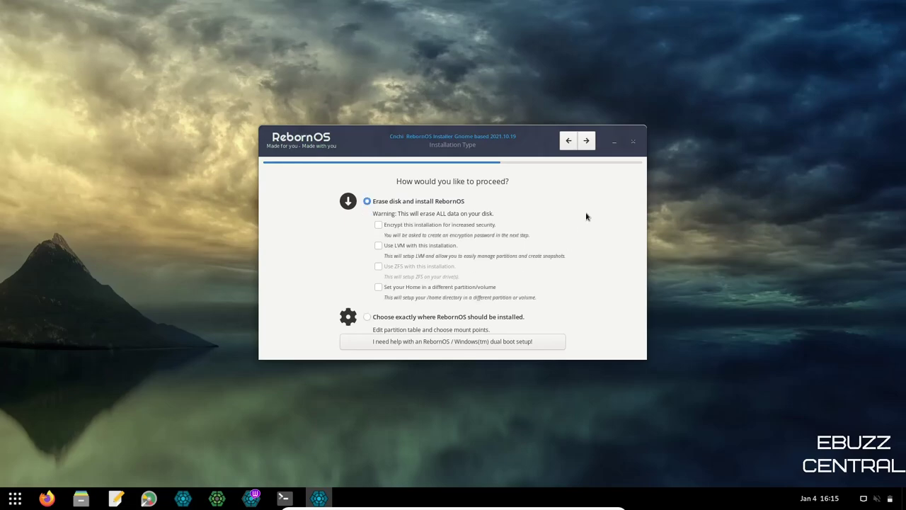
left_click(587, 142)
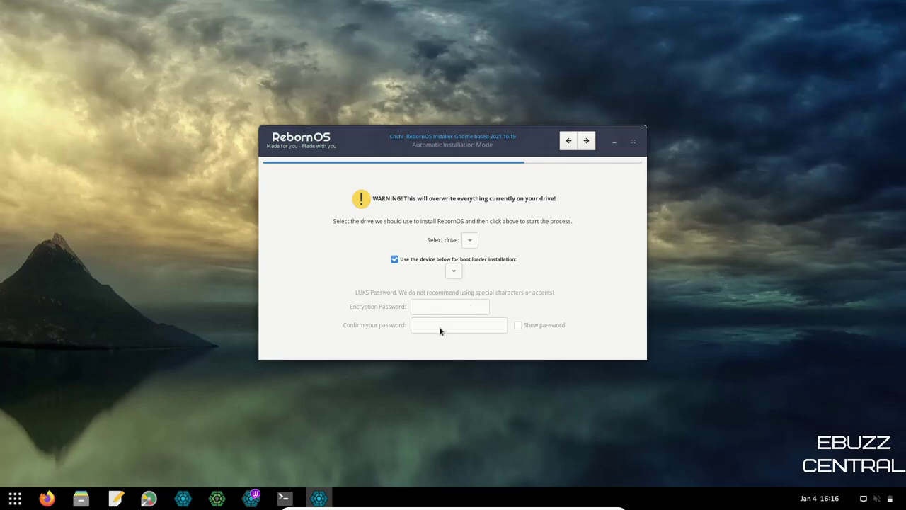
left_click(587, 141)
- Fill in the user's name, the computer's name and an all-lowercase username in the account form
type("Troy")
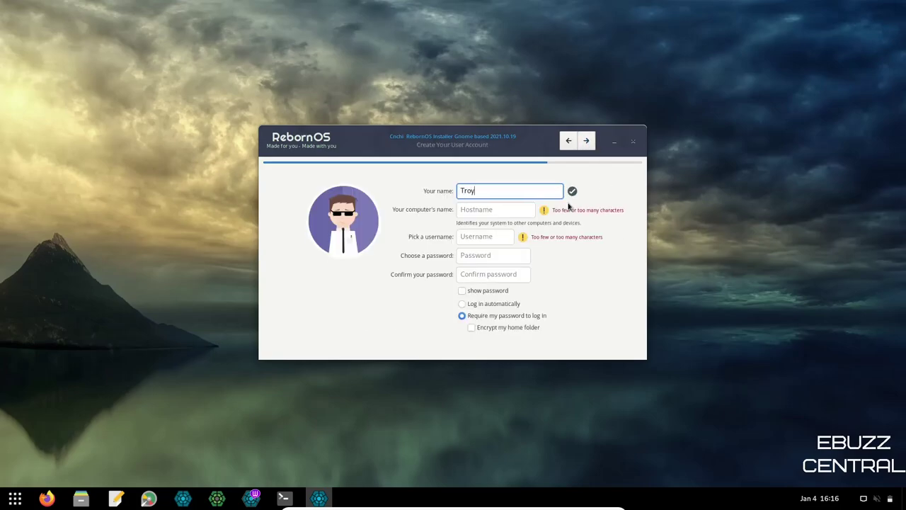
key("Tab")
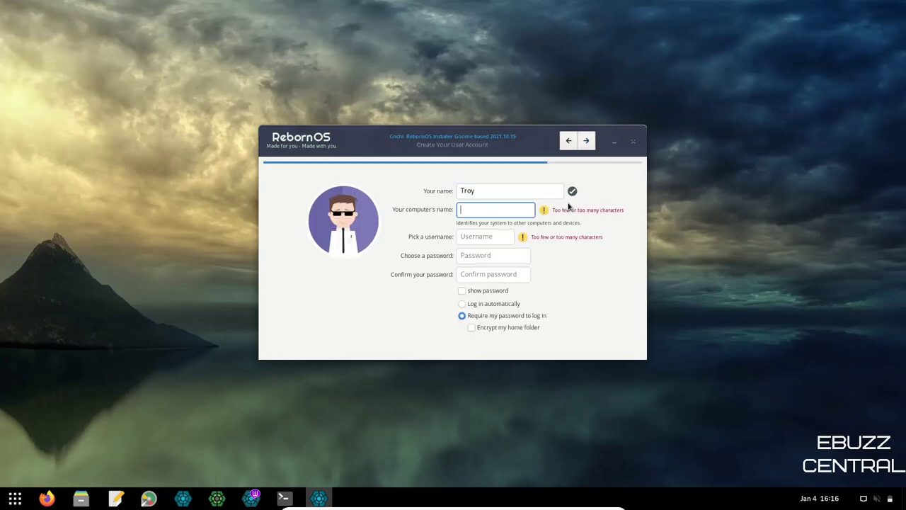
type("Troy")
key("Tab")
type("Troy")
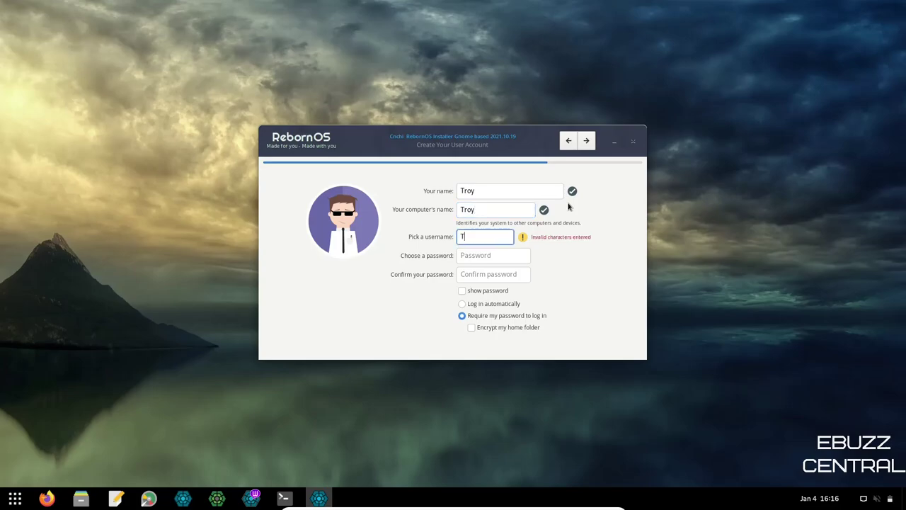
key("BackSpace")
key("BackSpace")
key("BackSpace")
key("BackSpace")
type("troy")
key("Tab")
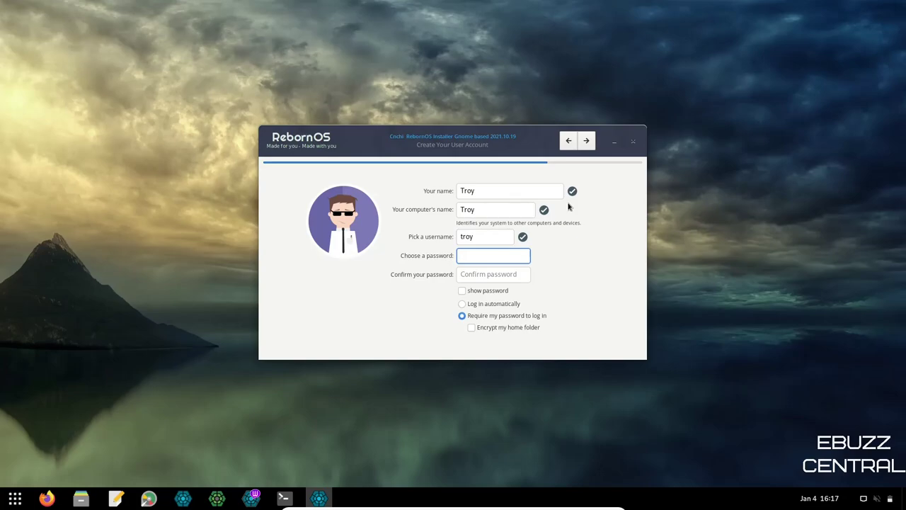
- Enter and confirm the account password, keeping the password required at login, and continue to the installation summary
type("a")
key("Tab")
type("a")
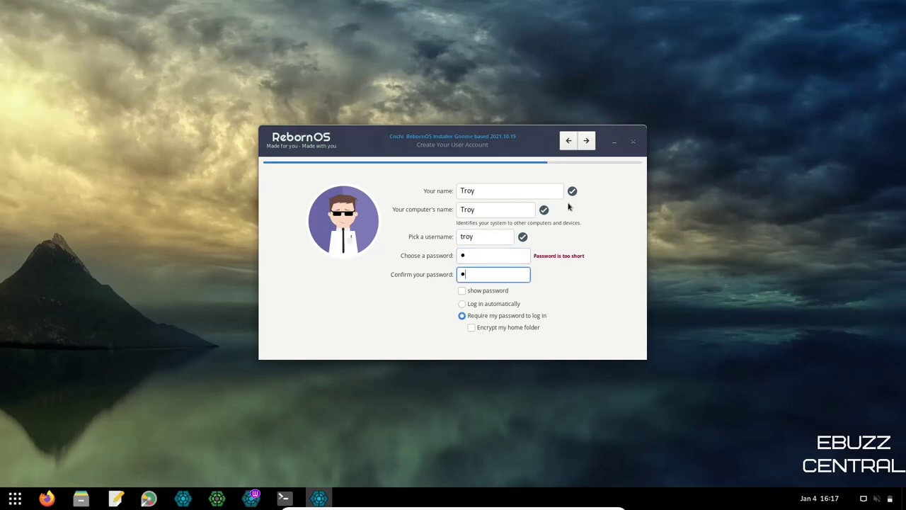
key("shift+Tab")
type("aaaaaaa")
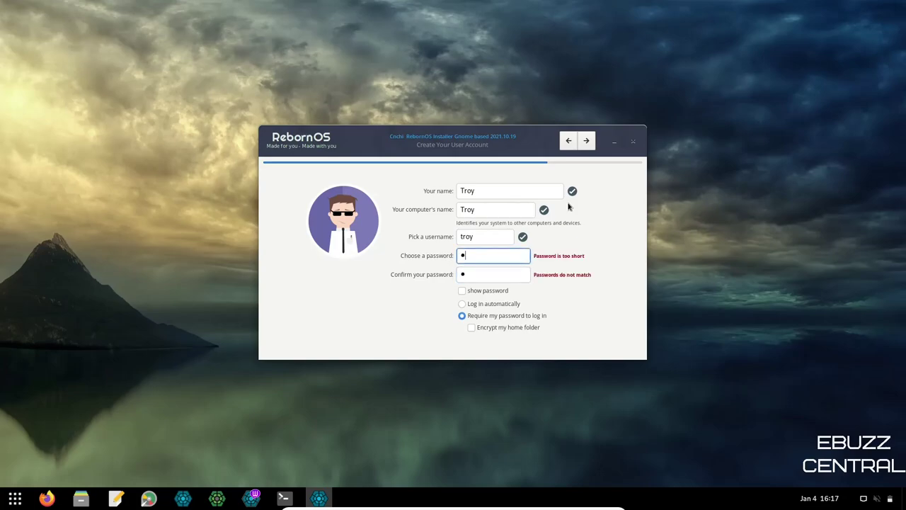
key("Tab")
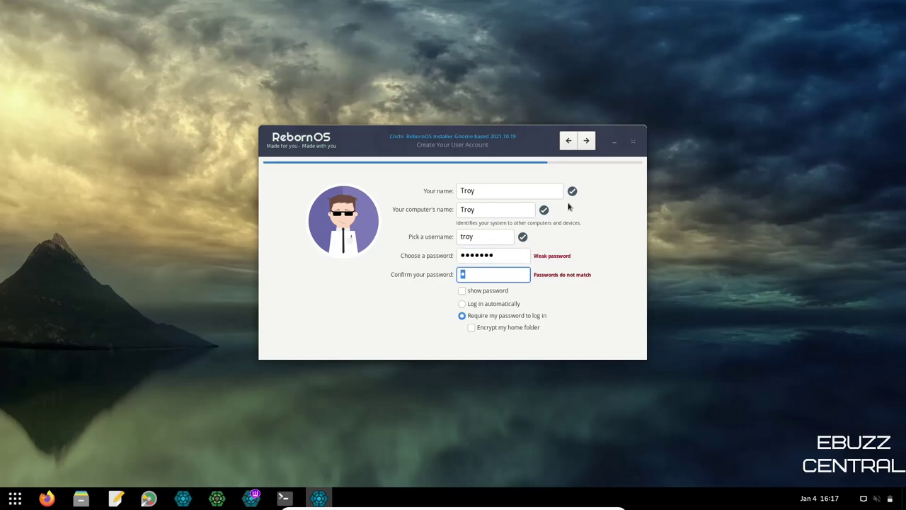
type("aaaaaaa")
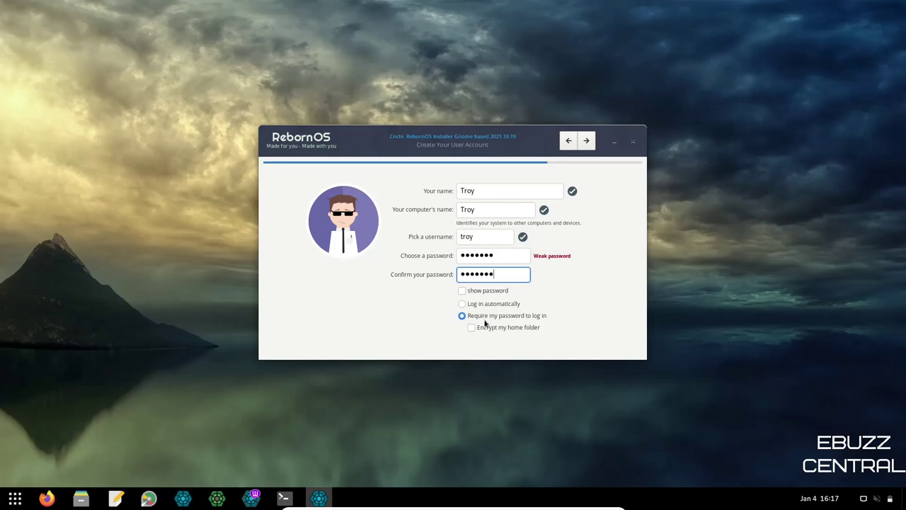
left_click(586, 140)
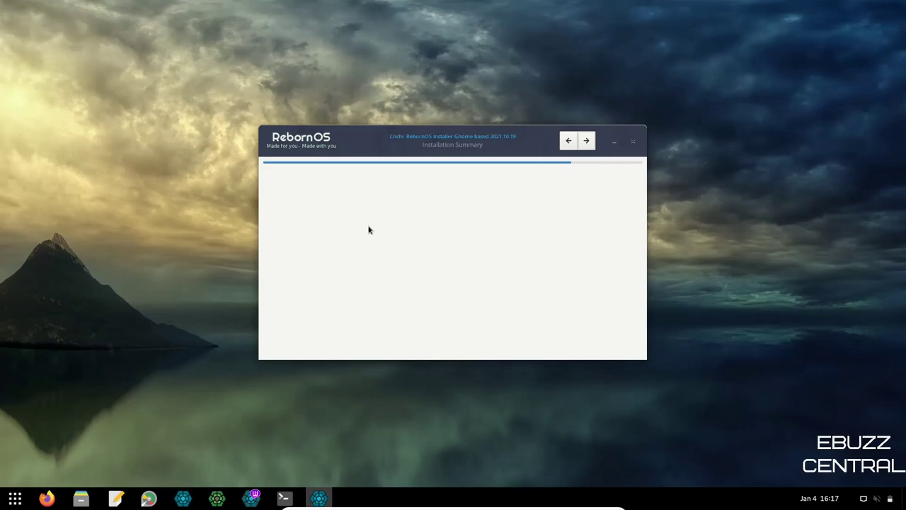
- Close the installer and run top in a maximized terminal to check resource usage, closing the terminal when done
left_click(634, 141)
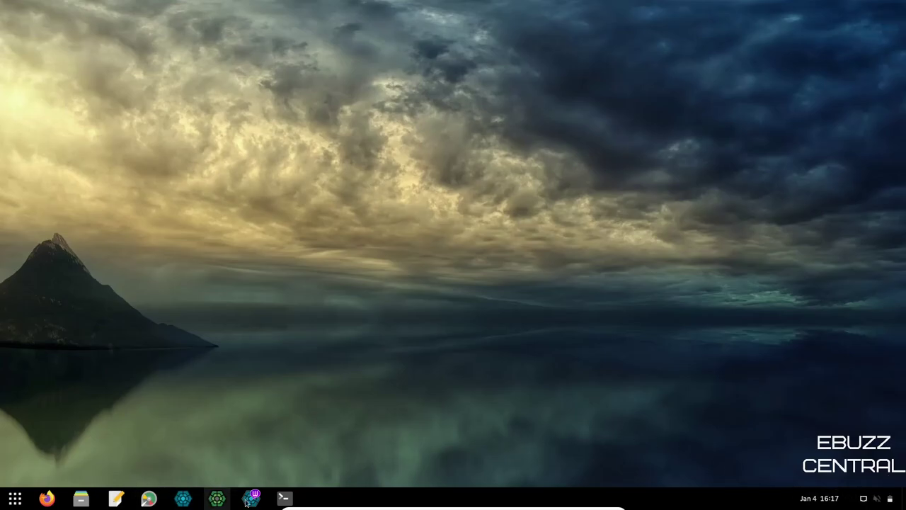
left_click(282, 499)
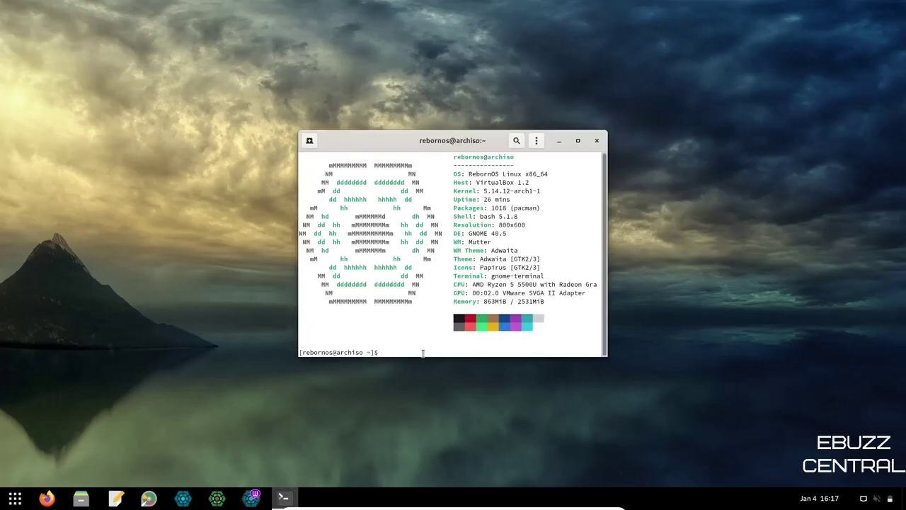
left_click(578, 141)
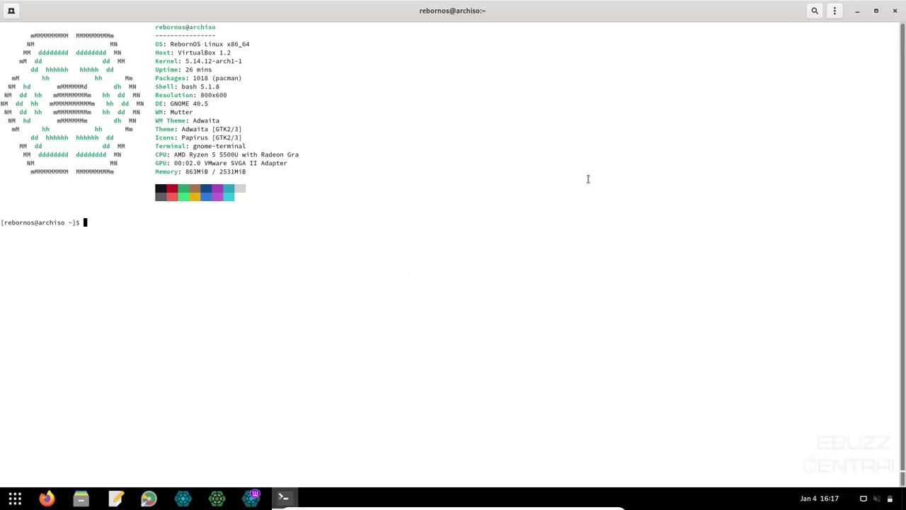
type("top")
key("Return")
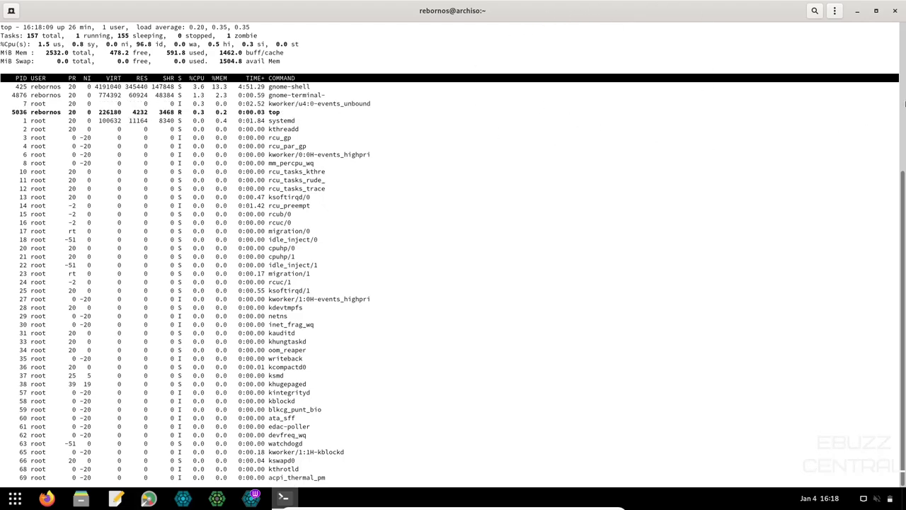
left_click(895, 11)
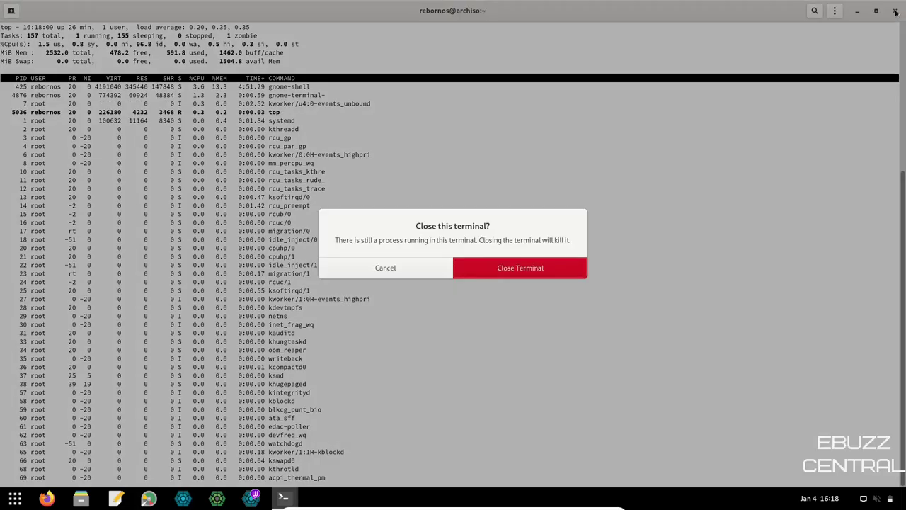
left_click(571, 264)
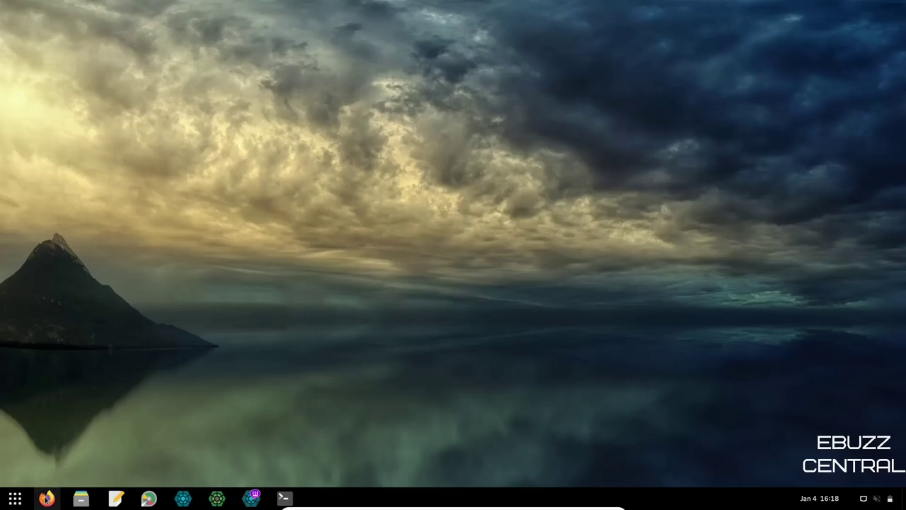
- Look at the Home folder in the file manager and close it
left_click(83, 500)
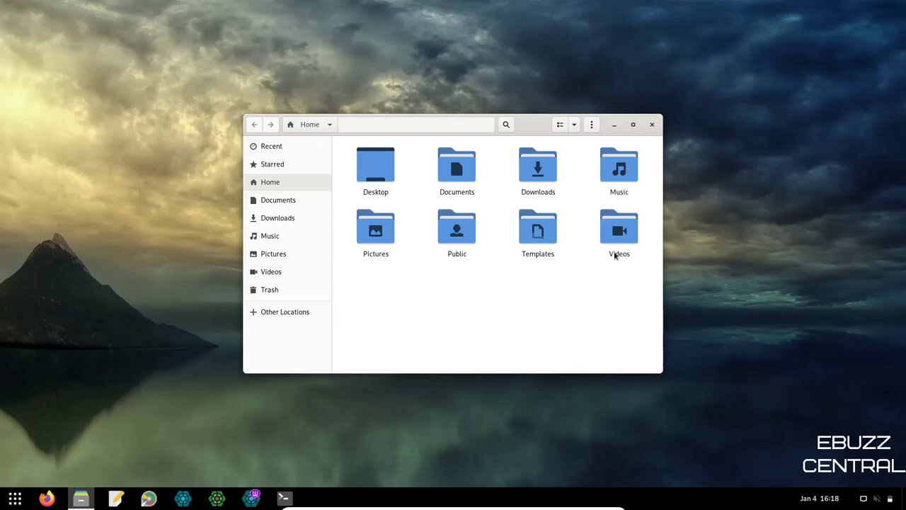
left_click(653, 125)
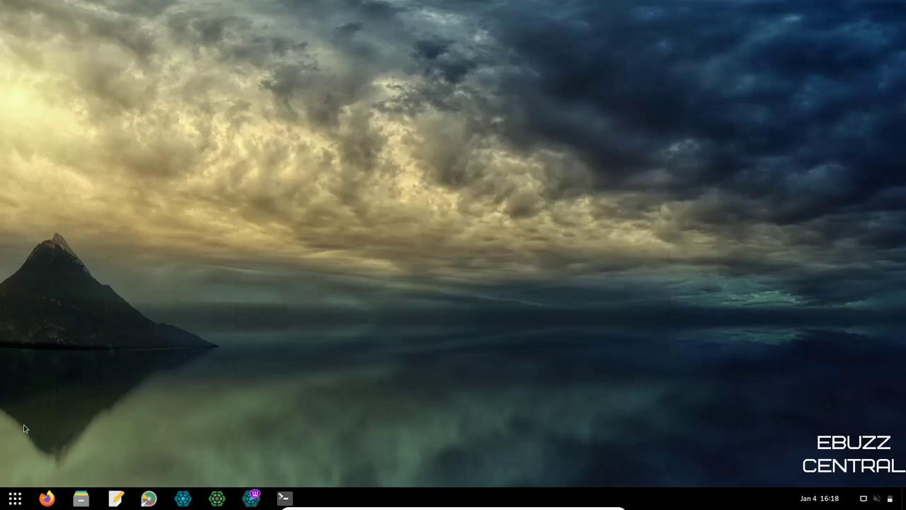
- Open the Arch Linux kernel management tool and browse the kernel versions offered for linux
left_click(15, 500)
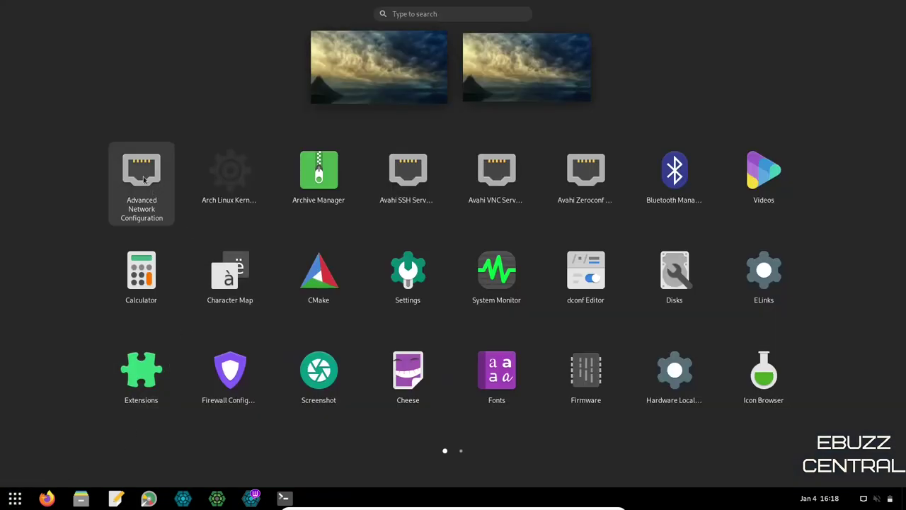
left_click(228, 182)
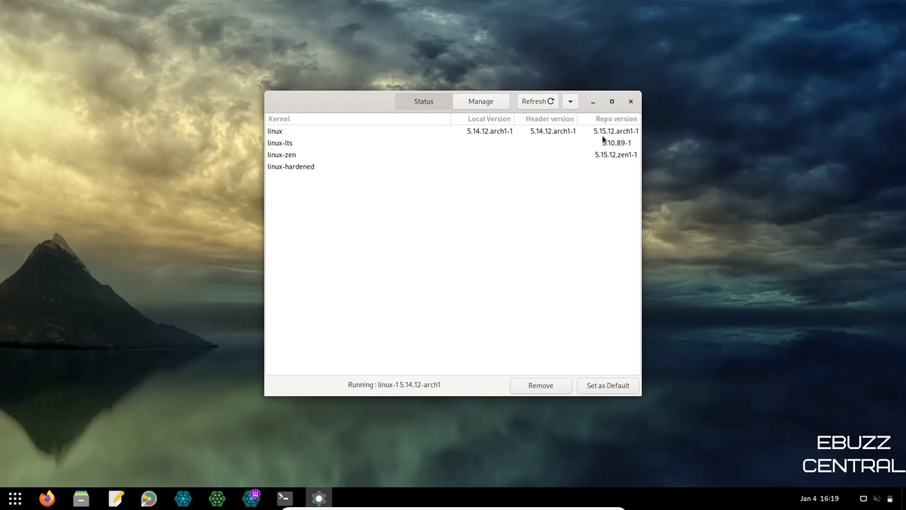
left_click(487, 105)
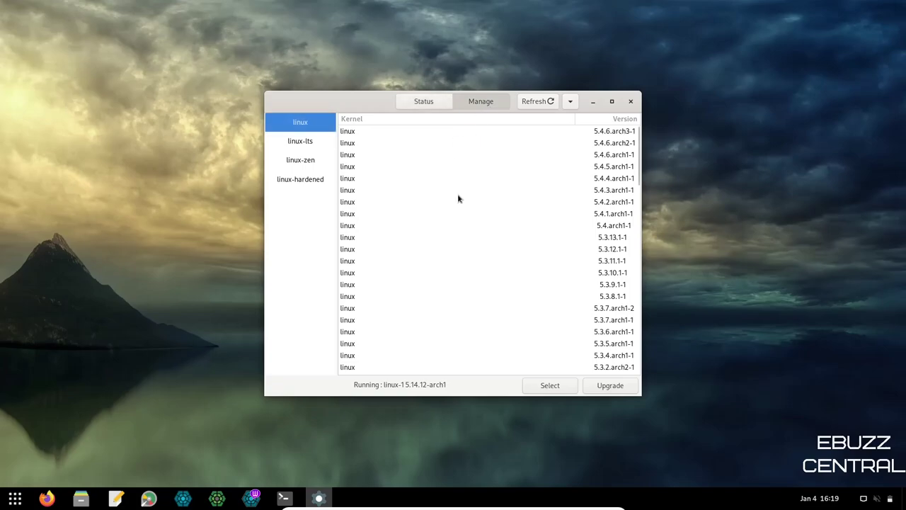
scroll(454, 201, "down", 15)
scroll(448, 211, "down", 2)
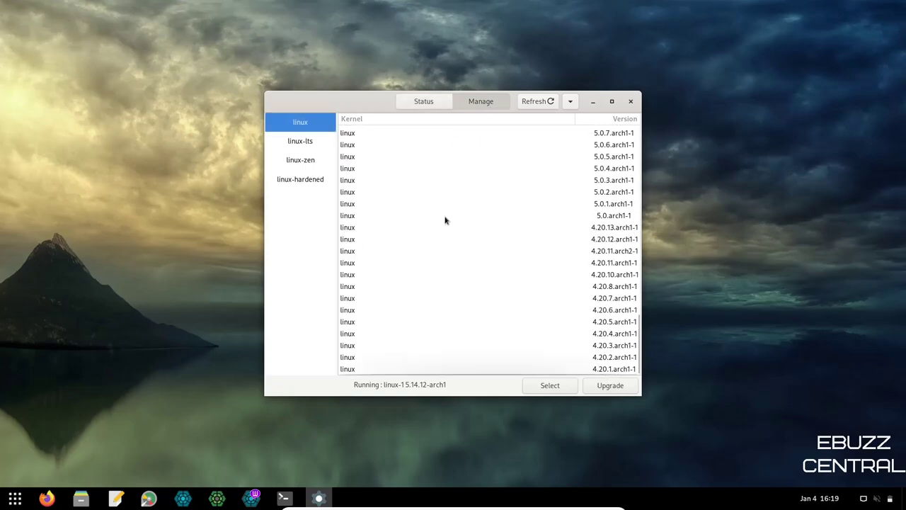
scroll(439, 209, "up", 20)
scroll(433, 210, "up", 2)
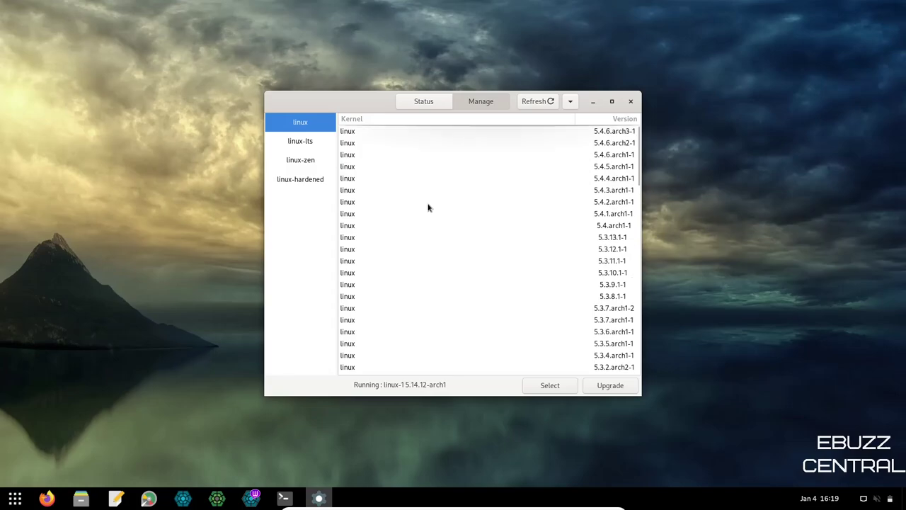
- Browse the linux-lts, linux-zen, linux-hardened and linux kernel versions, check the kernel status list, and close the kernel manager
left_click(296, 145)
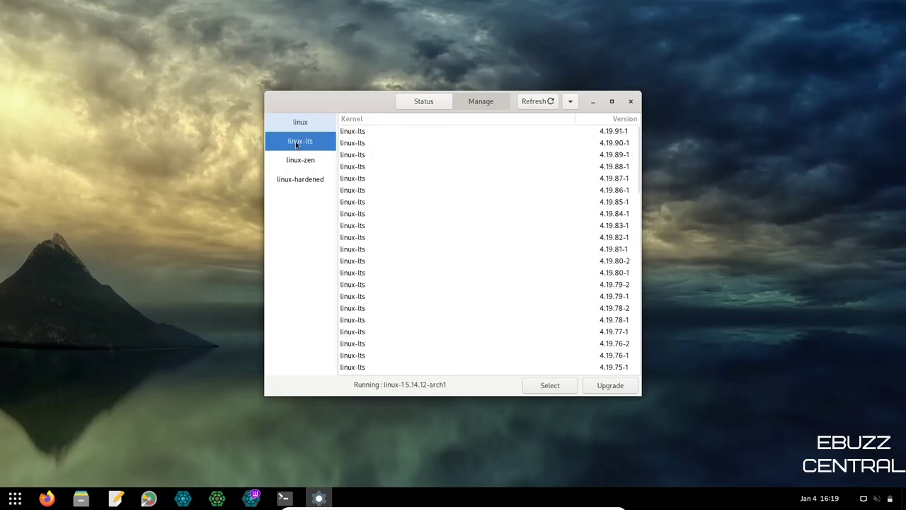
left_click(304, 165)
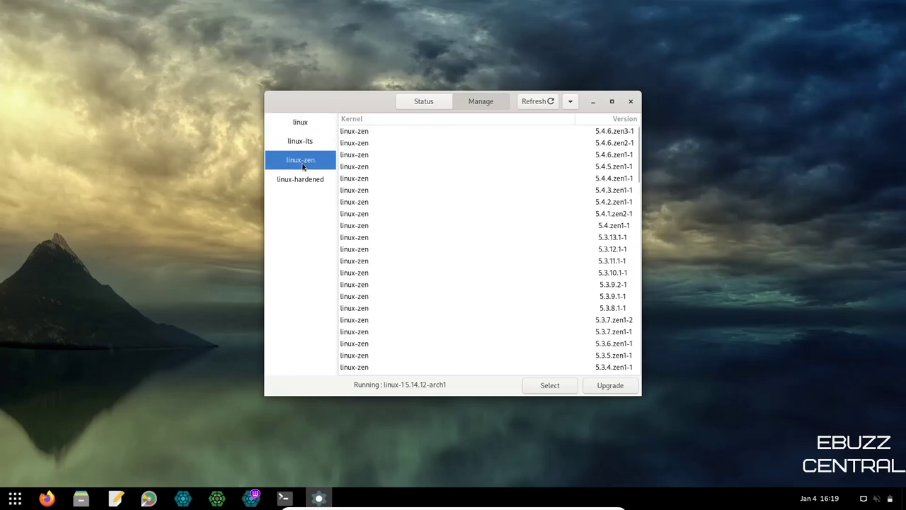
left_click(291, 182)
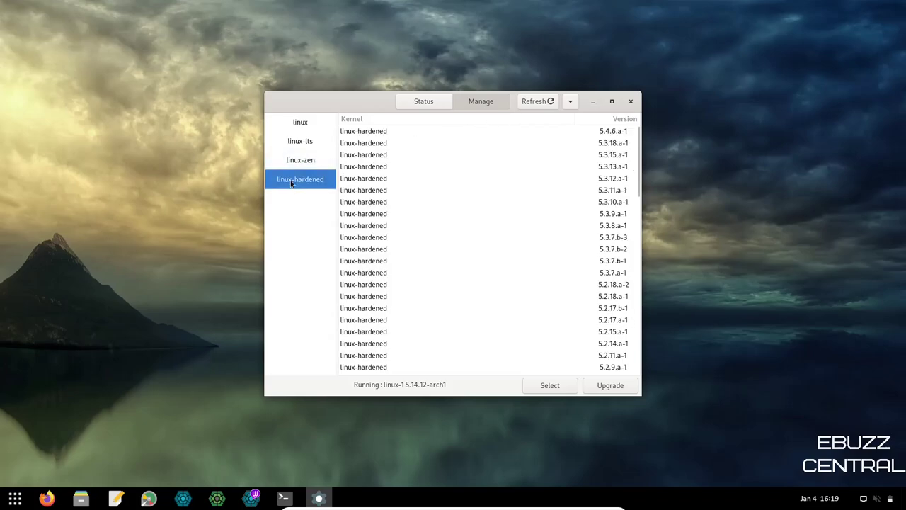
left_click(303, 126)
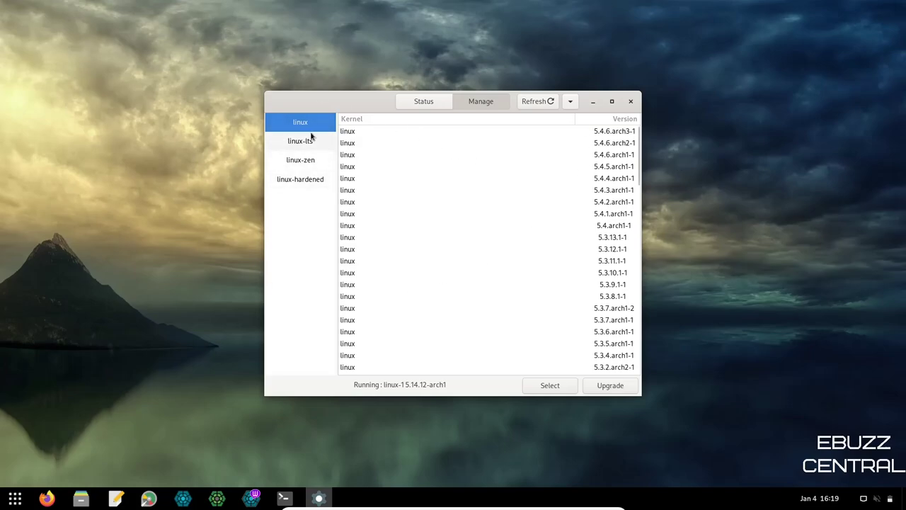
left_click(348, 134)
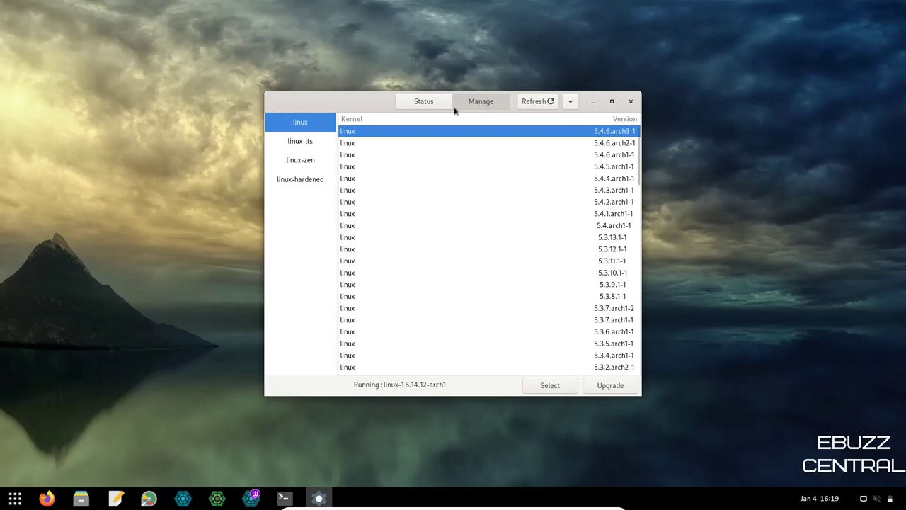
left_click(425, 103)
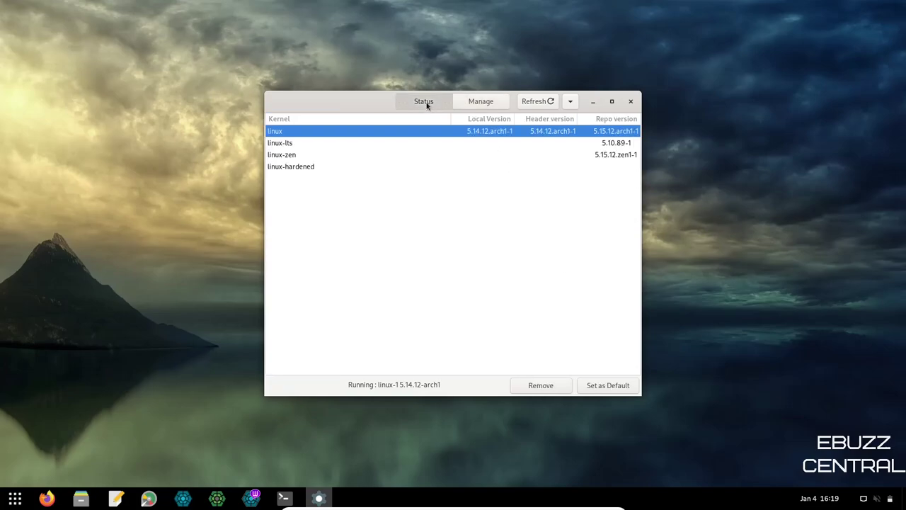
left_click(631, 103)
- Open the system Settings and look through the Network and Online Accounts pages and the remaining categories
left_click(14, 499)
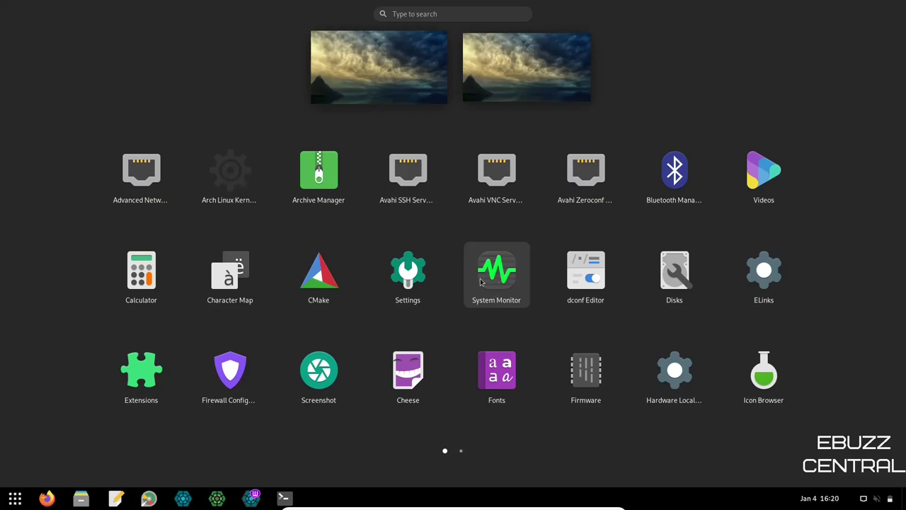
left_click(413, 273)
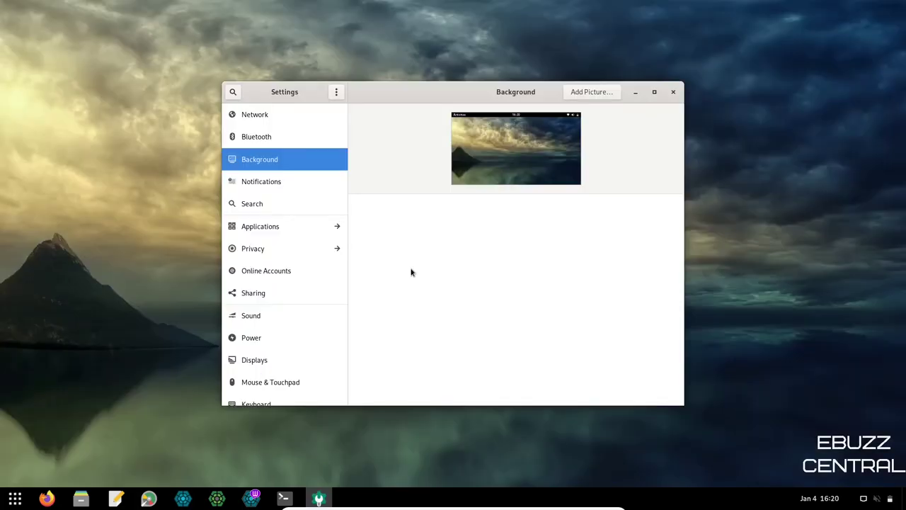
left_click(267, 115)
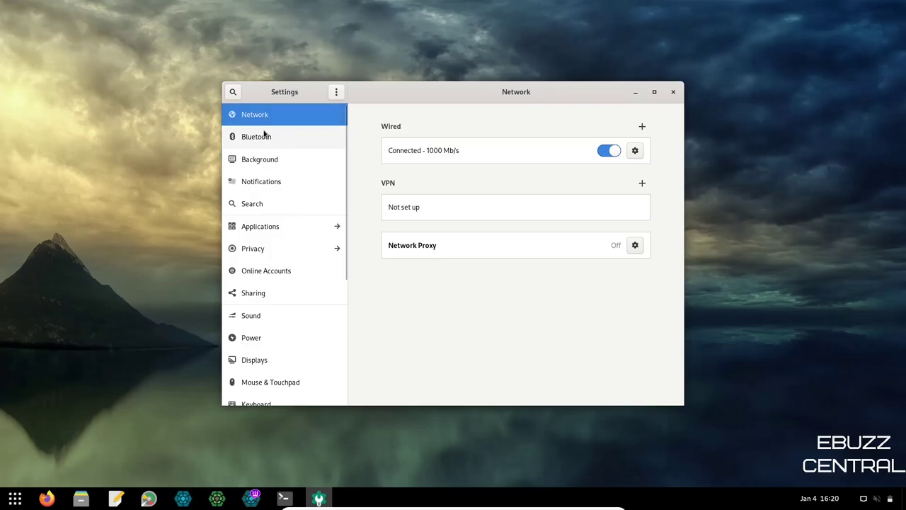
scroll(285, 237, "down", 2)
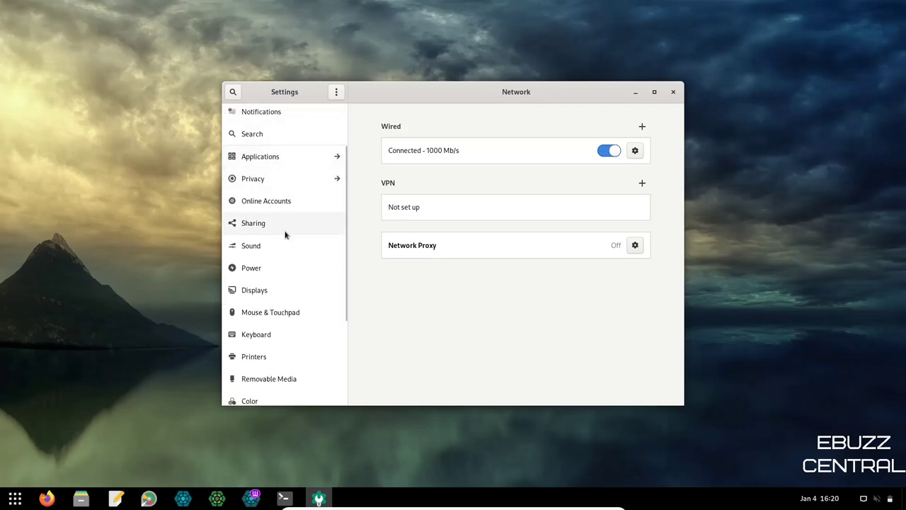
left_click(277, 202)
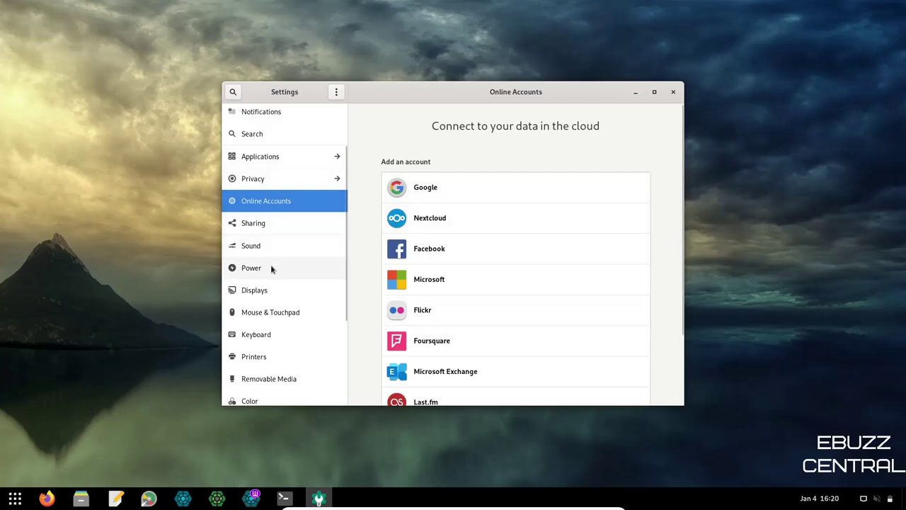
scroll(271, 268, "down", 2)
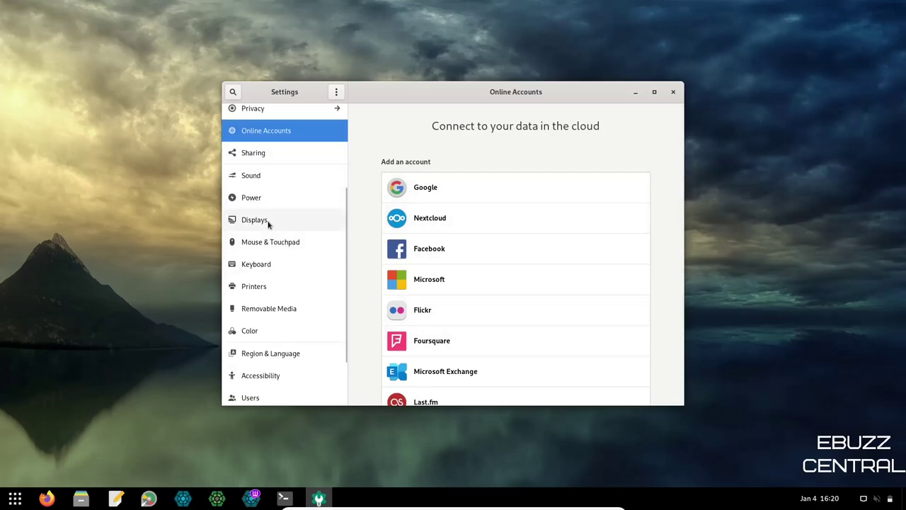
scroll(268, 226, "down", 2)
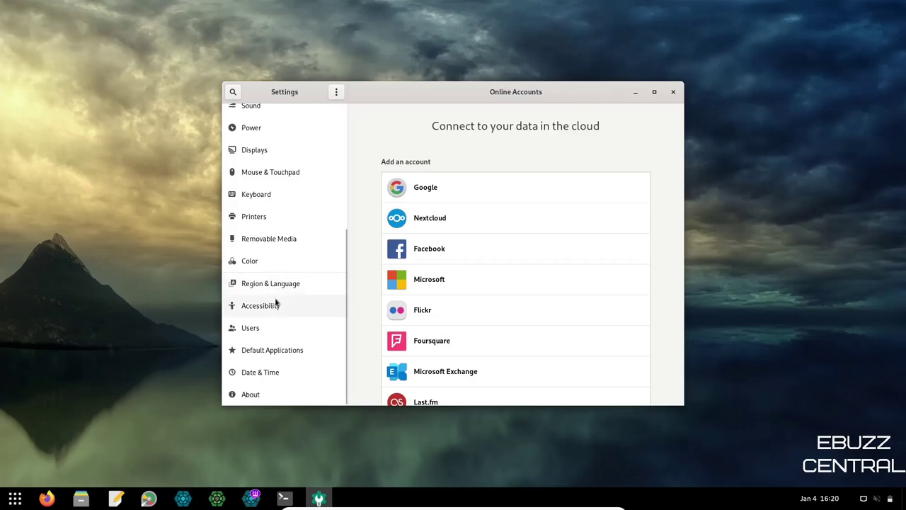
- Review the hardware and OS details on the About page and close Settings
left_click(259, 397)
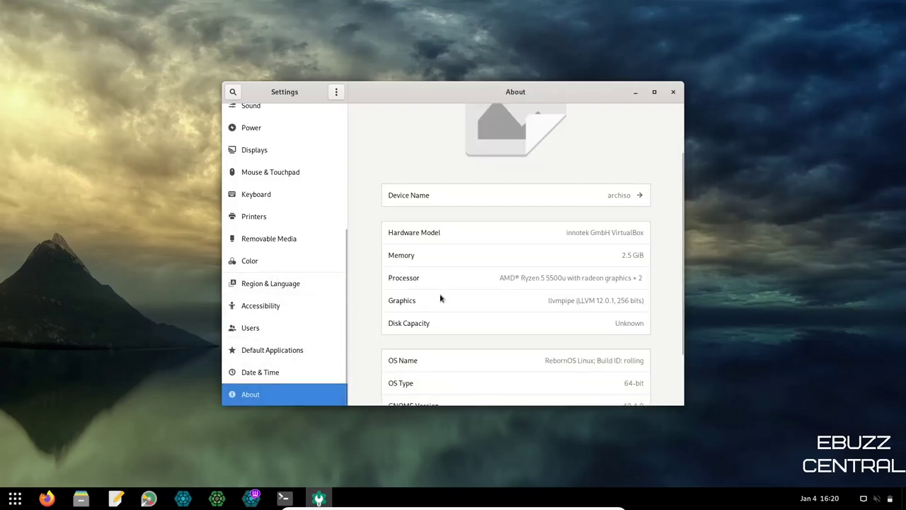
scroll(435, 278, "down", 2)
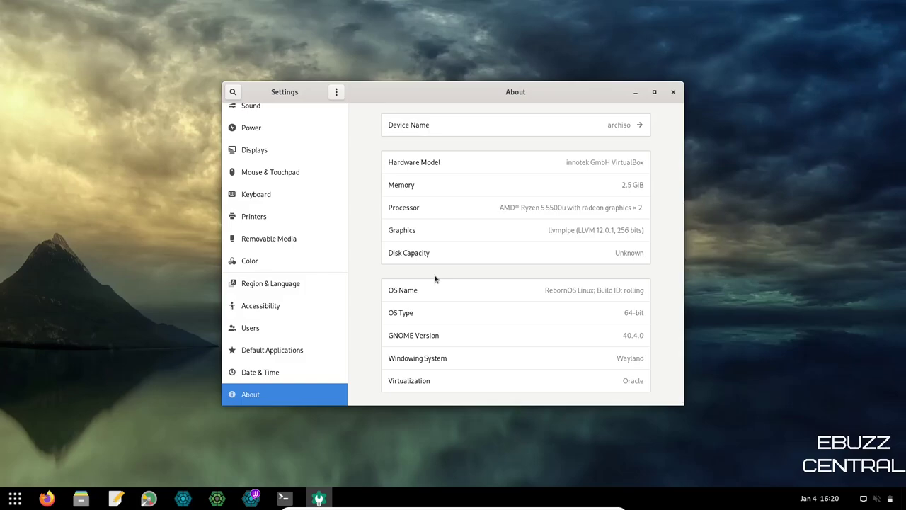
scroll(435, 278, "down", 1)
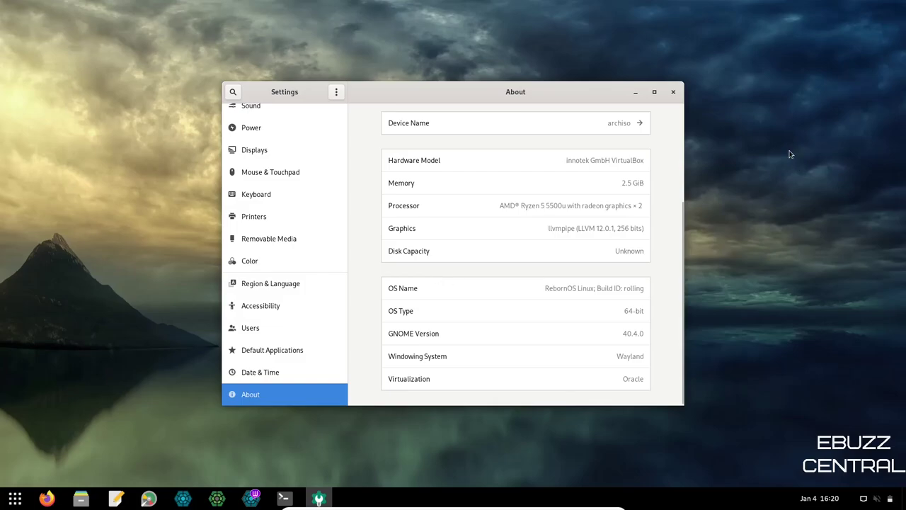
left_click(673, 91)
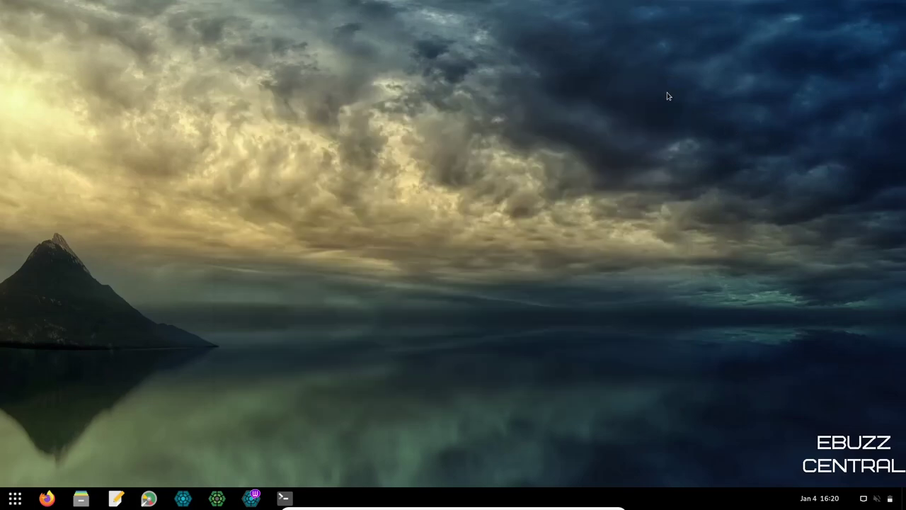
- Open Pace from the application list and look through its repositories, pacman options and mirror list
left_click(15, 498)
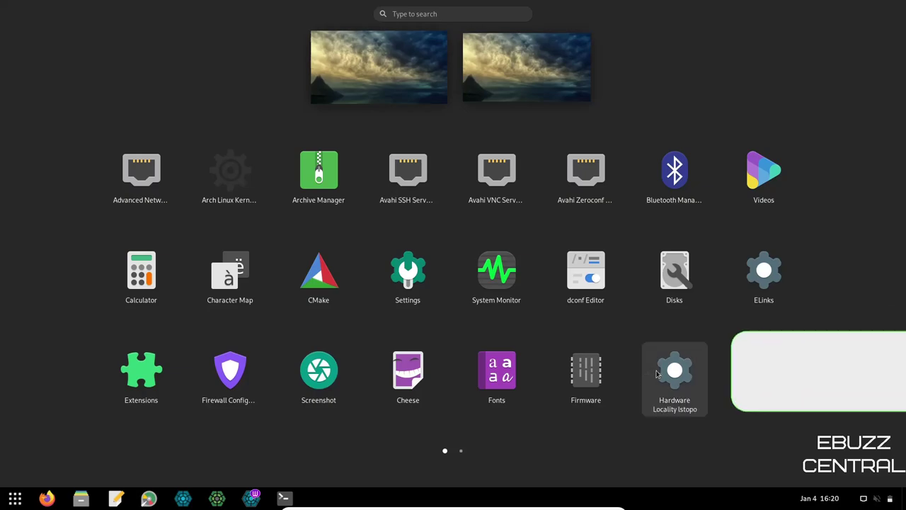
scroll(563, 384, "down", 1)
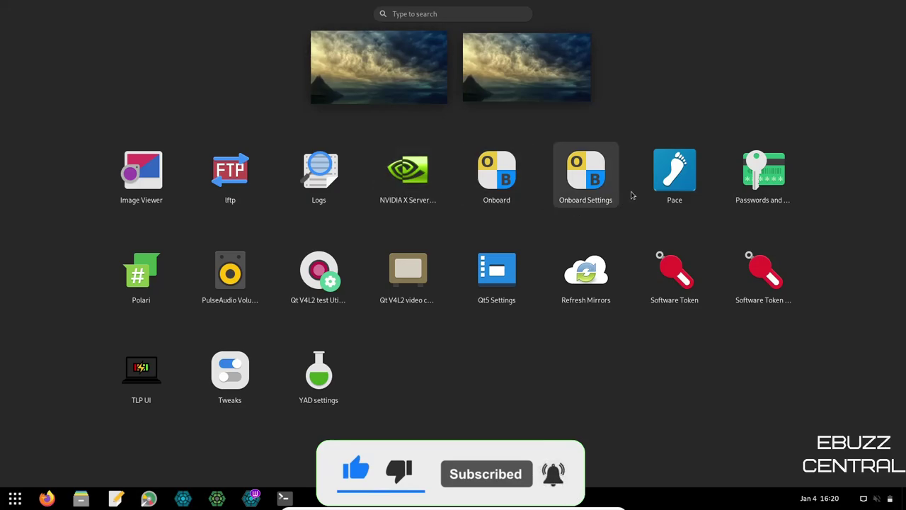
left_click(671, 175)
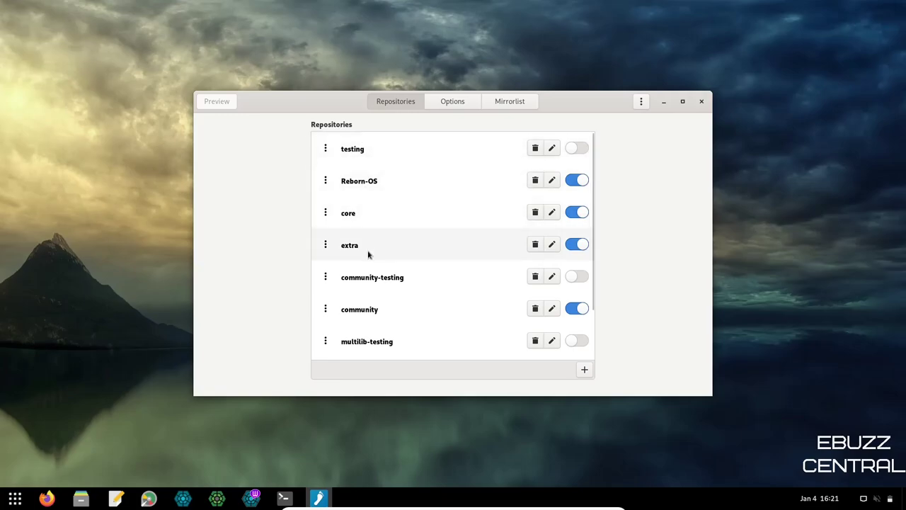
scroll(414, 227, "down", 2)
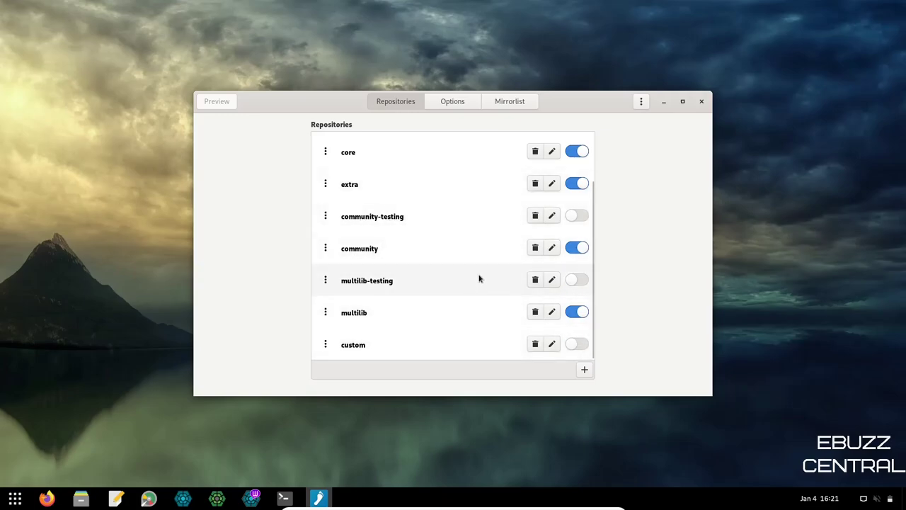
scroll(479, 277, "up", 2)
left_click(459, 101)
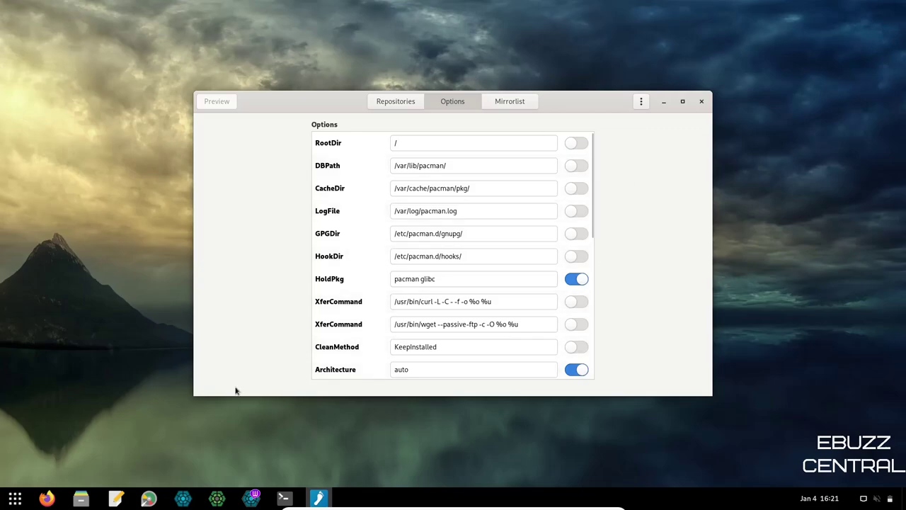
left_click(514, 104)
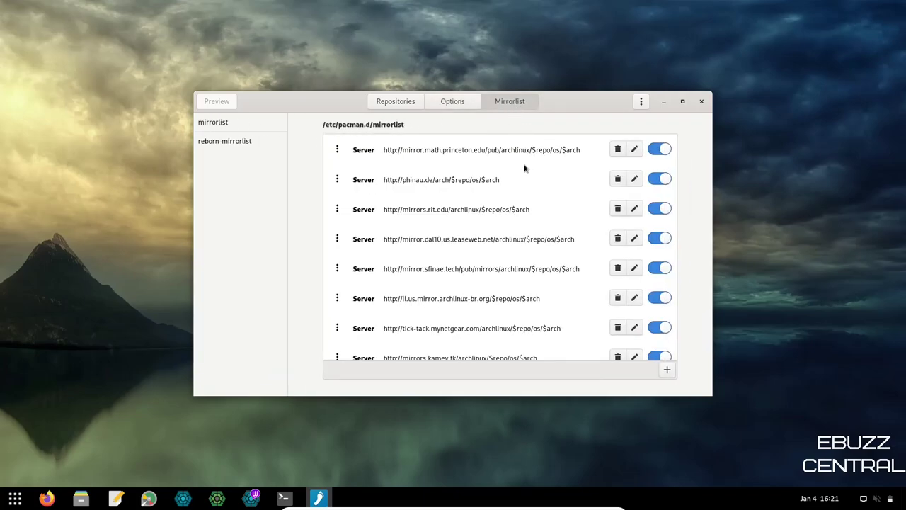
- Switch off the mirror.fra10.de.leaseweb.net and archmirror1.octyl.net servers in the mirror list, return to the repositories, and close Pace without saving
scroll(525, 168, "down", 10)
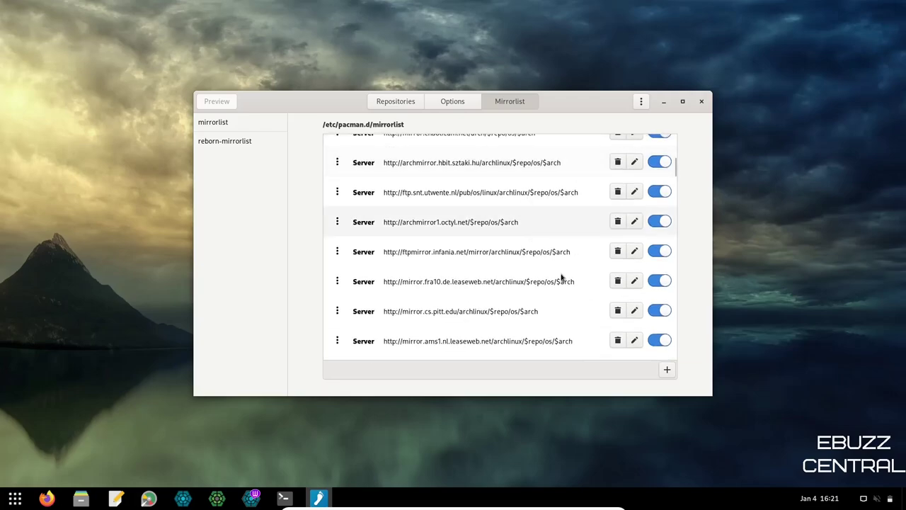
left_click(659, 282)
left_click(655, 223)
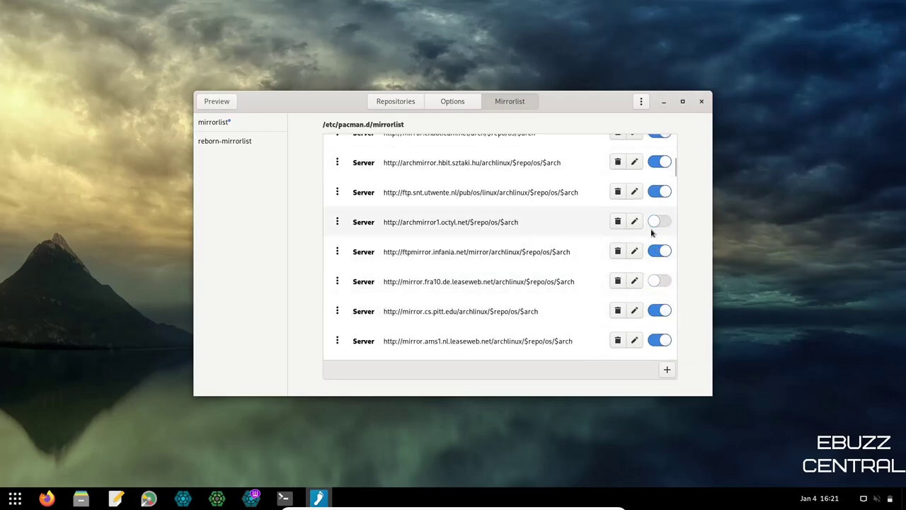
scroll(468, 269, "up", 5)
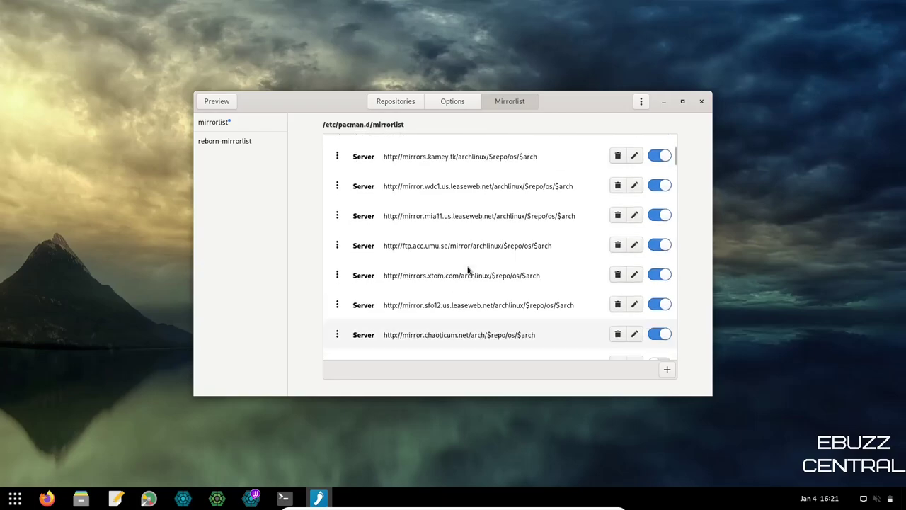
scroll(464, 269, "up", 4)
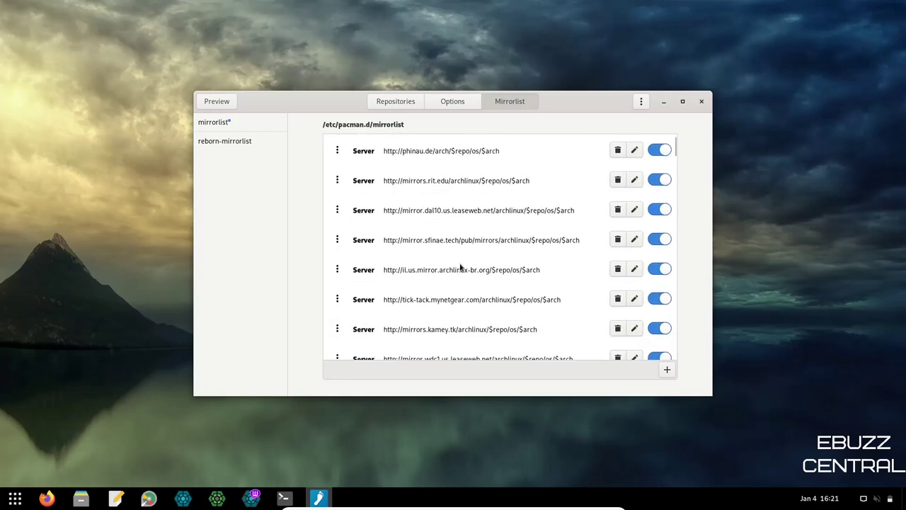
left_click(396, 101)
left_click(702, 101)
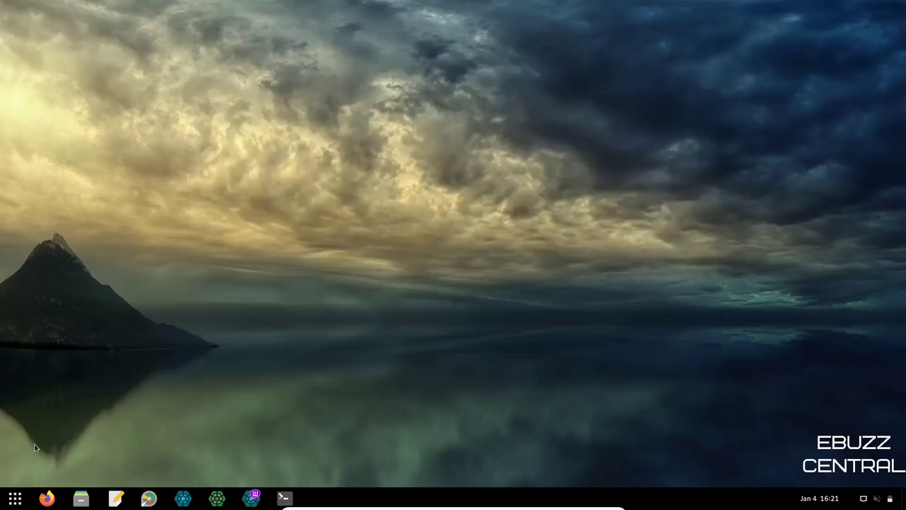
- Open TLP UI from the application list and maximize its window
left_click(15, 496)
scroll(269, 358, "down", 1)
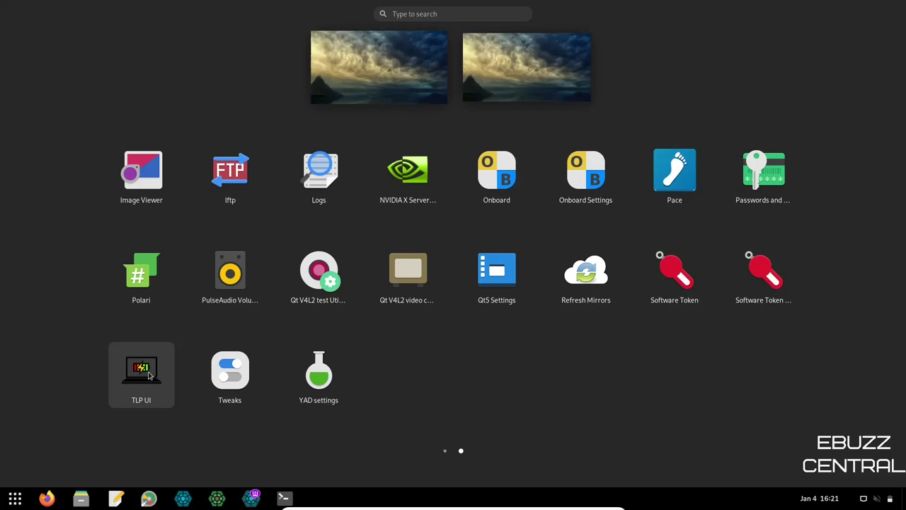
left_click(149, 375)
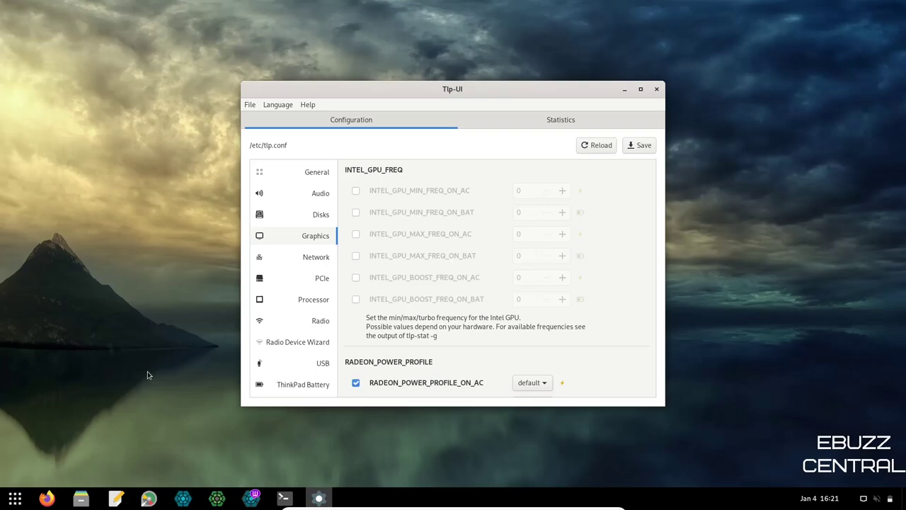
left_click(641, 88)
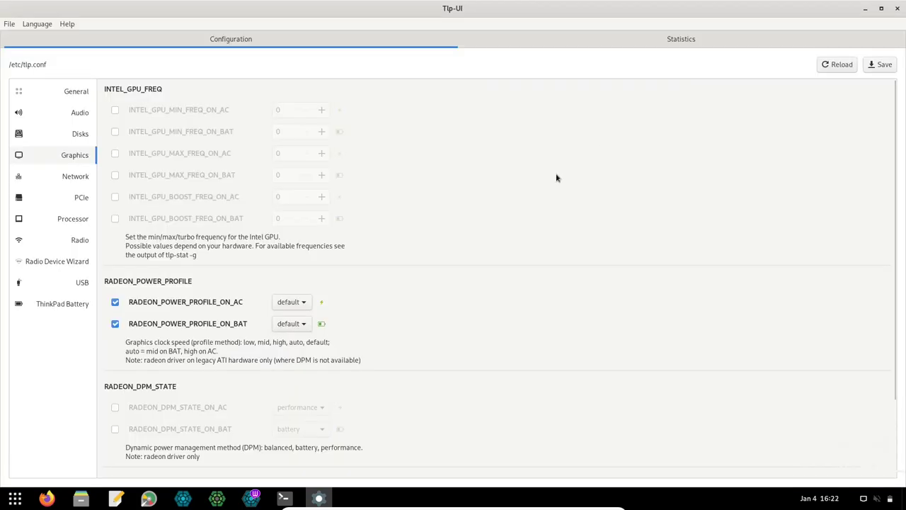
- Examine the Audio, Disks and Graphics power-saving options in the TLP configuration
left_click(76, 117)
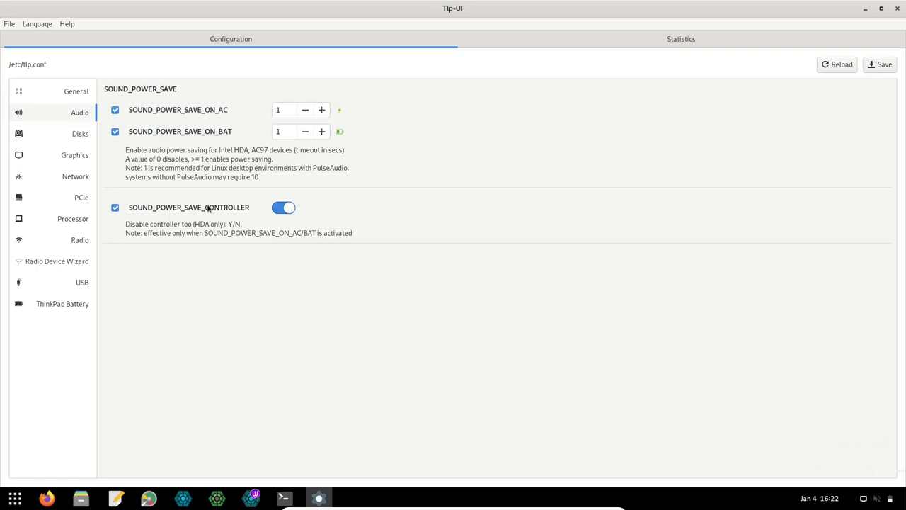
left_click(77, 135)
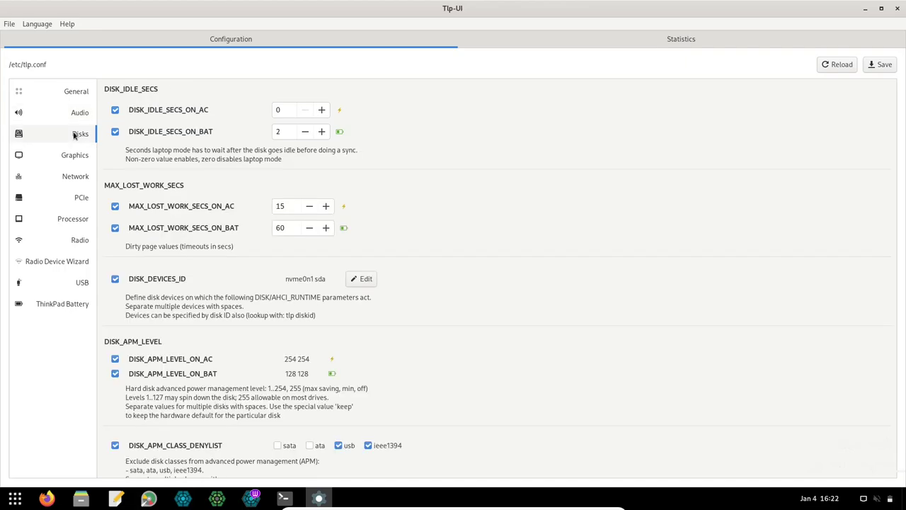
scroll(230, 287, "down", 2)
scroll(230, 287, "down", 2)
scroll(237, 311, "up", 4)
left_click(71, 158)
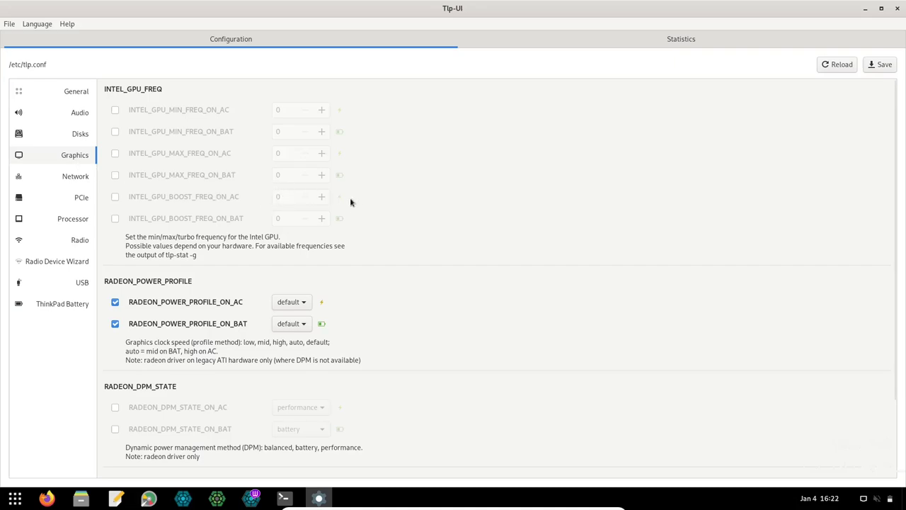
scroll(351, 202, "down", 3)
scroll(347, 213, "up", 3)
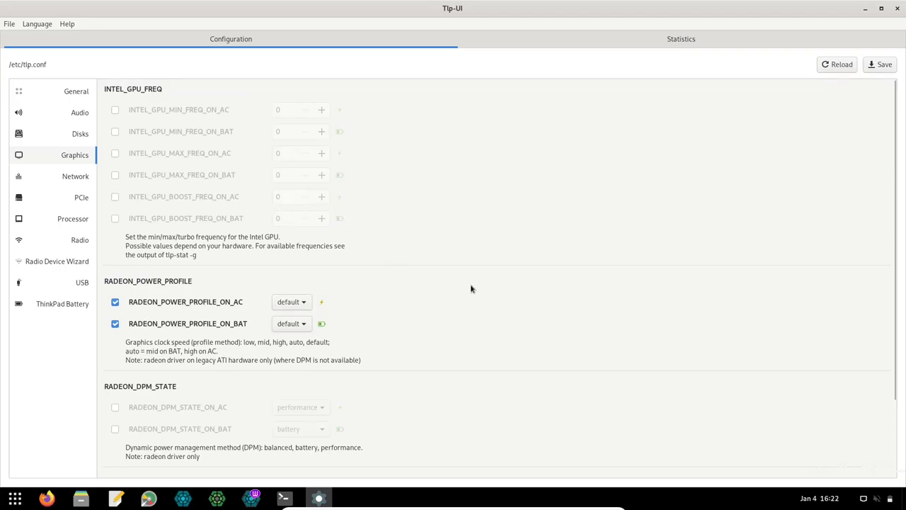
- Look through the Intel GPU frequency and Radeon power profile and DPM settings in the Graphics configuration
scroll(287, 267, "down", 1)
scroll(269, 282, "up", 1)
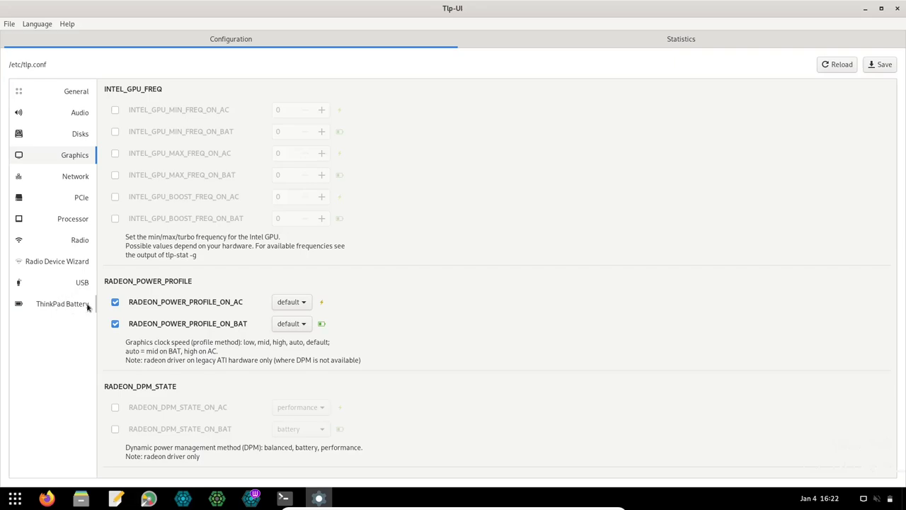
scroll(205, 265, "down", 3)
scroll(205, 274, "up", 1)
scroll(205, 273, "up", 3)
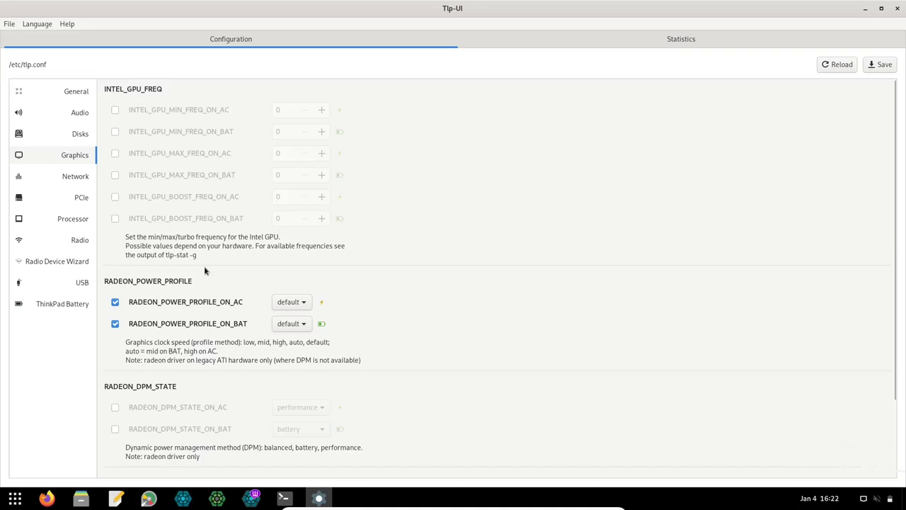
- View the TLP statistics page, return to the configuration, and close TLP UI without saving
left_click(680, 41)
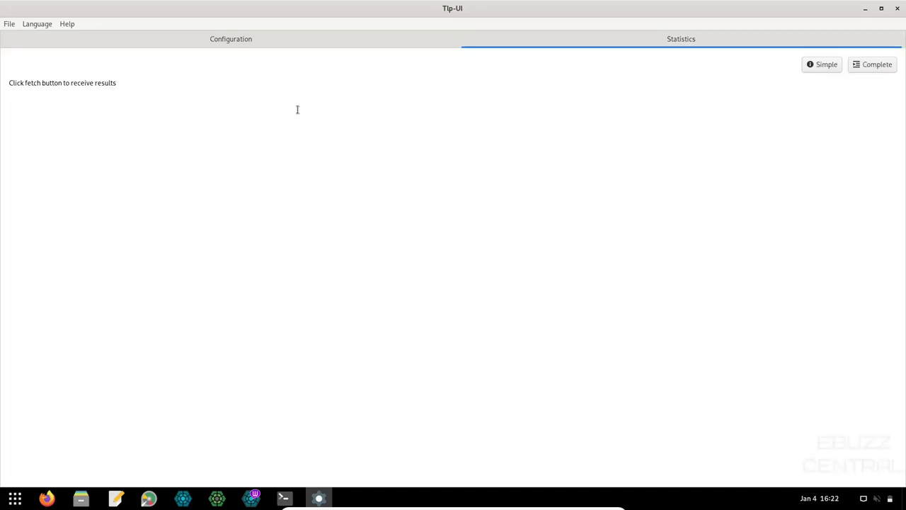
left_click(277, 44)
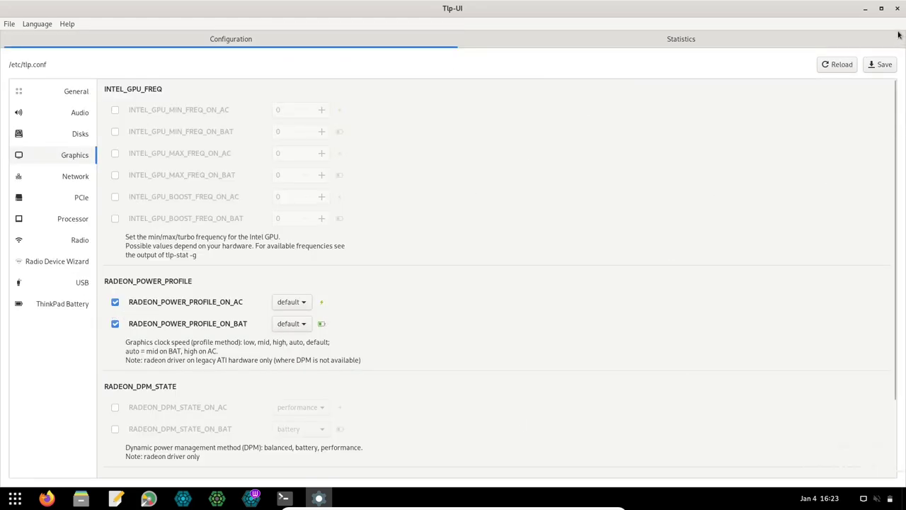
left_click(898, 8)
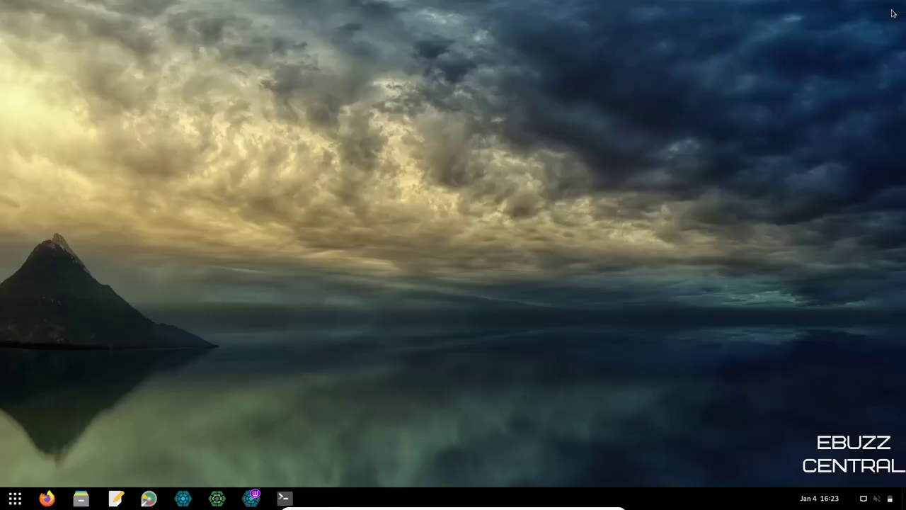
- Open Tweaks from the second page of the application list
left_click(15, 498)
scroll(283, 373, "down", 1)
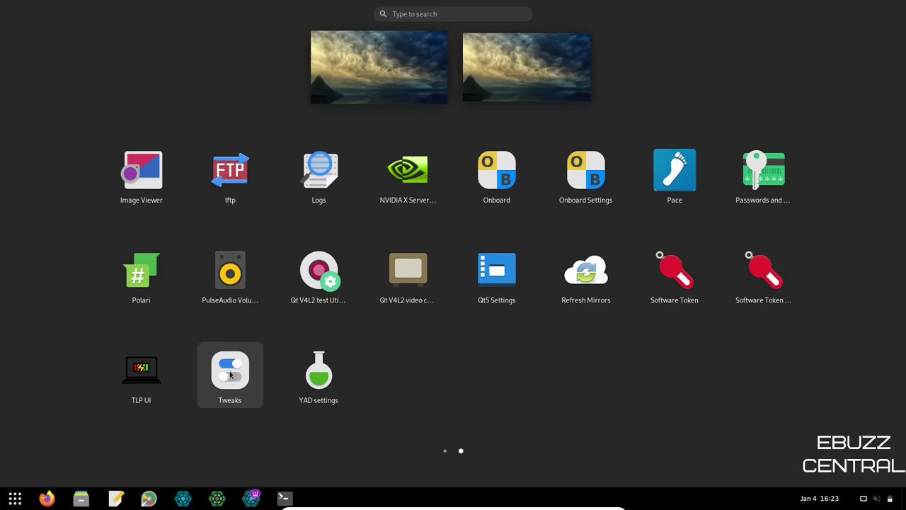
left_click(229, 374)
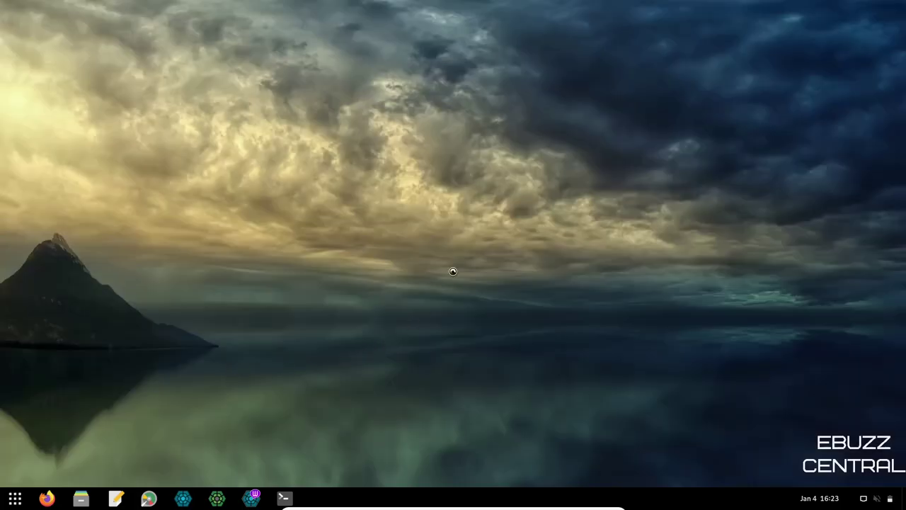